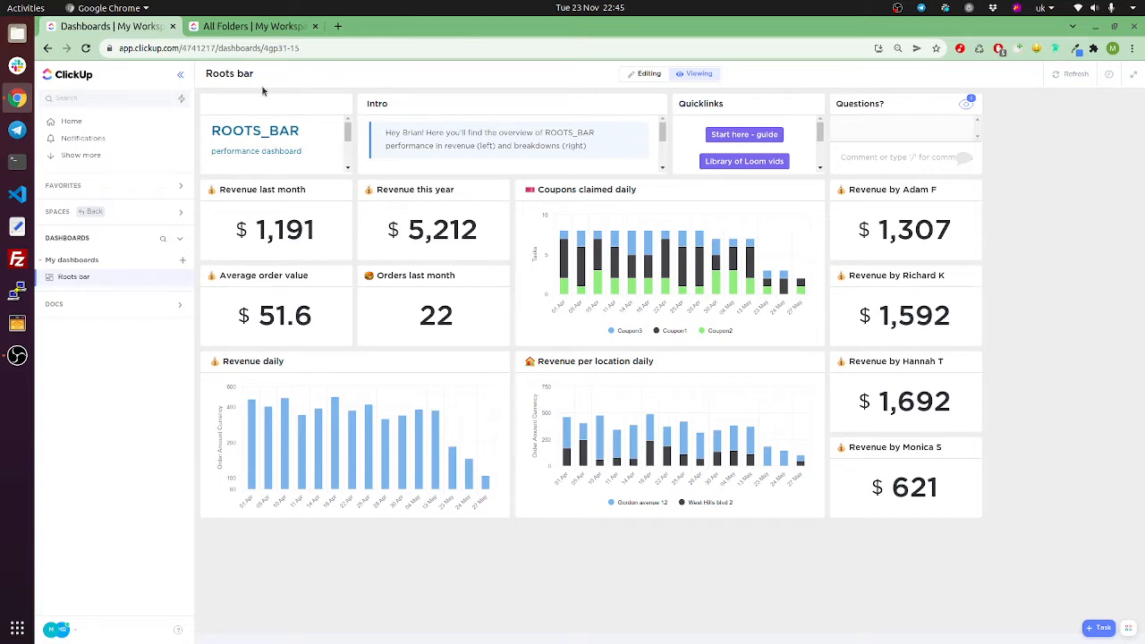
- Open the imported task list in All Folders and adjust the width of the Date Created column
{"action": "left_click", "coordinate": [259, 28]}
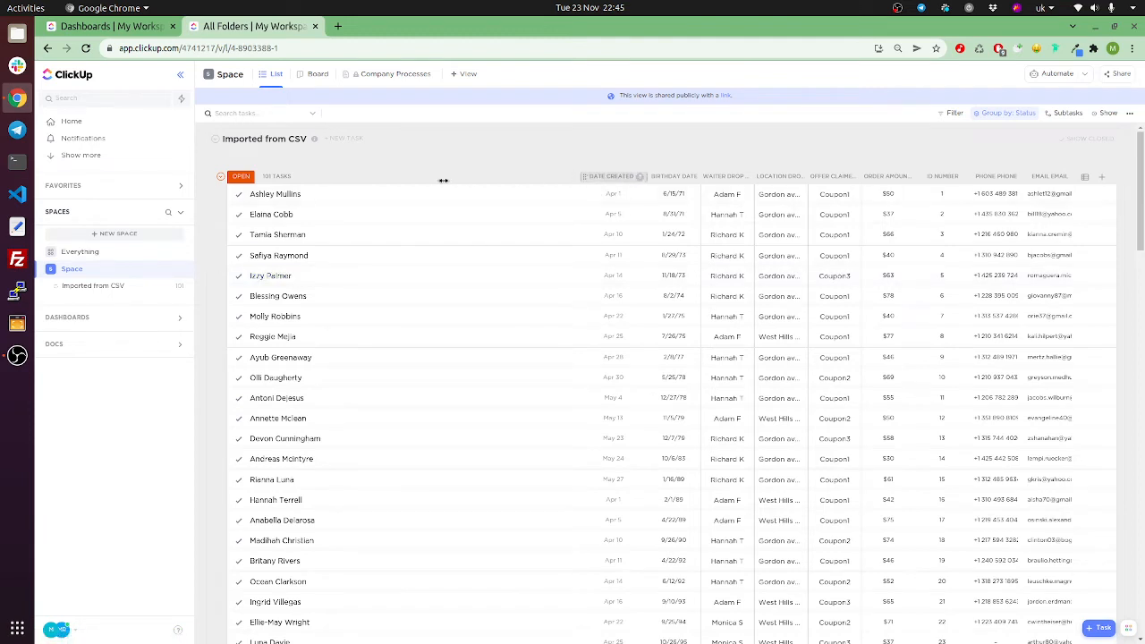
{"action": "left_click_drag", "start_coordinate": [443, 181], "coordinate": [399, 179]}
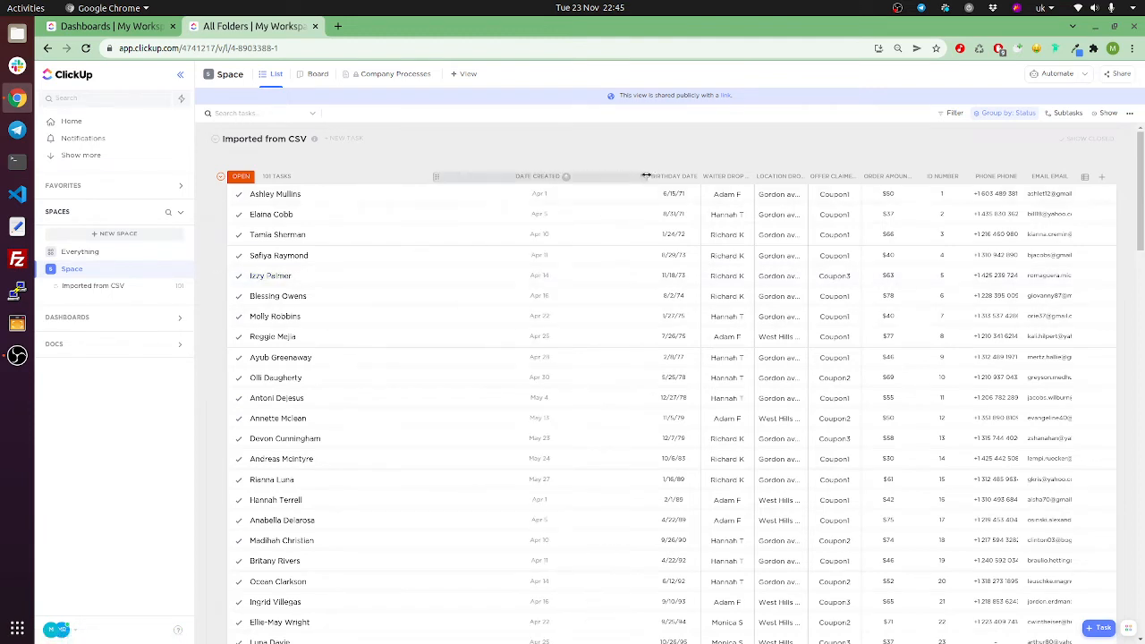
{"action": "left_click_drag", "start_coordinate": [581, 176], "coordinate": [569, 176]}
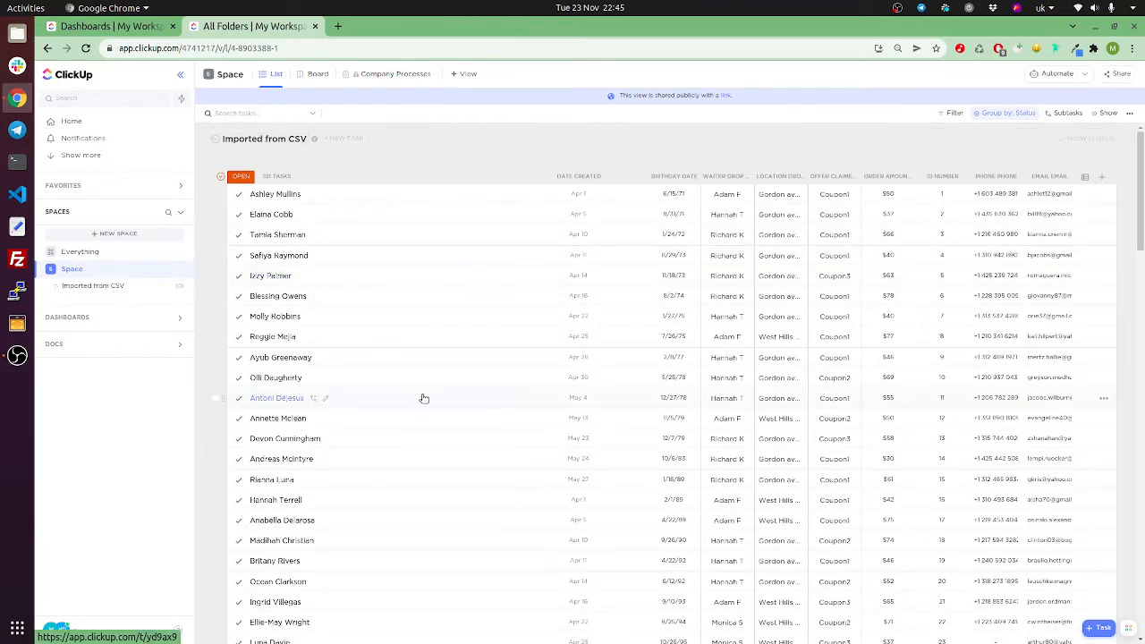
- Examine the imported customer records and their order, location, coupon and contact columns from the first to the last row
{"action": "scroll", "coordinate": [424, 399], "scroll_direction": "down", "scroll_amount": 5}
{"action": "left_click_drag", "start_coordinate": [1141, 250], "coordinate": [1140, 169]}
{"action": "left_click_drag", "start_coordinate": [1143, 221], "coordinate": [1143, 605]}
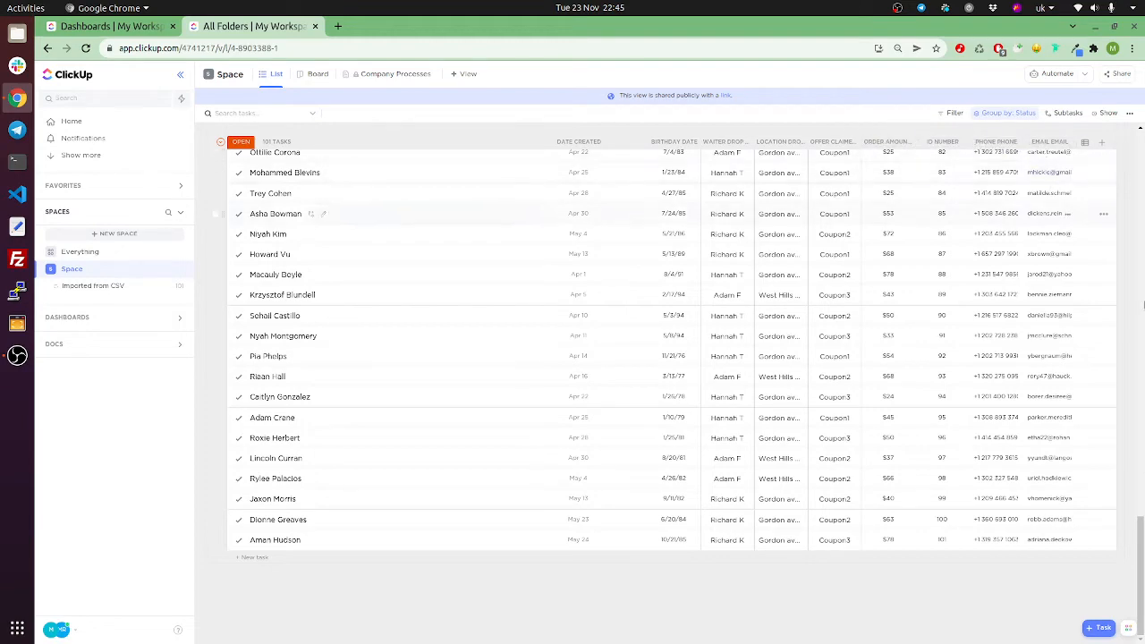
{"action": "left_click_drag", "start_coordinate": [1142, 581], "coordinate": [1141, 225]}
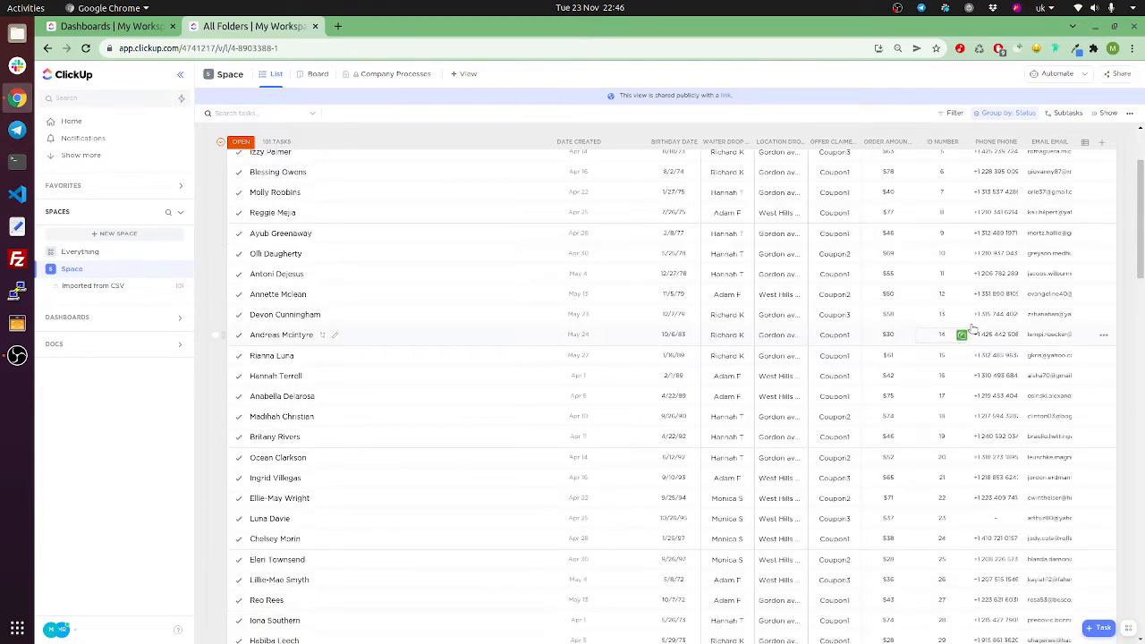
{"action": "left_click", "coordinate": [986, 254]}
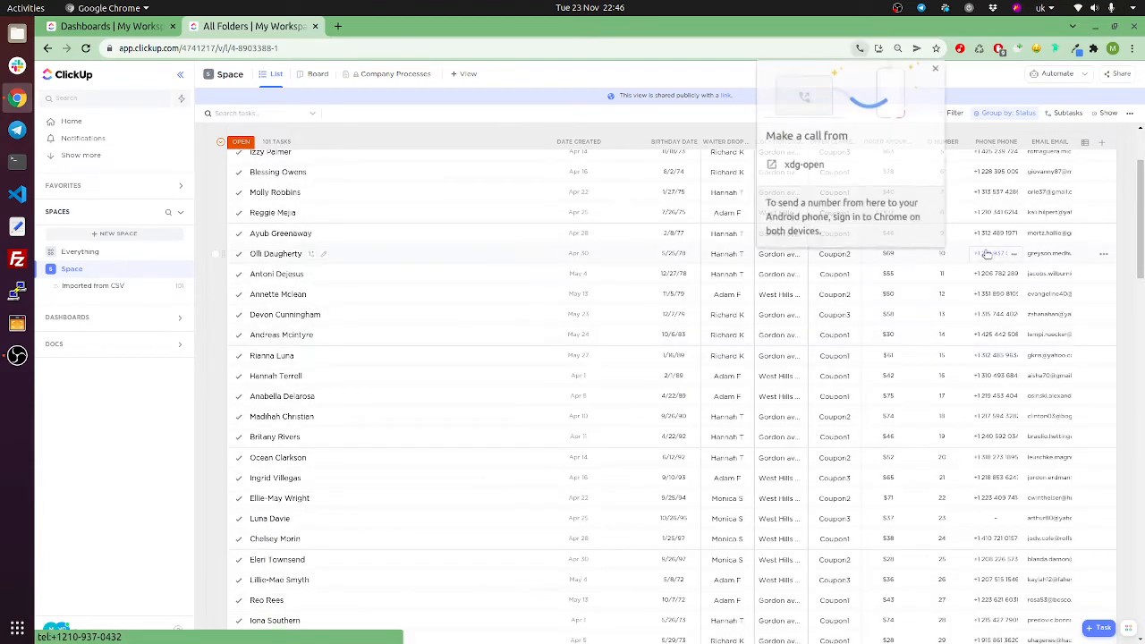
{"action": "left_click", "coordinate": [939, 69]}
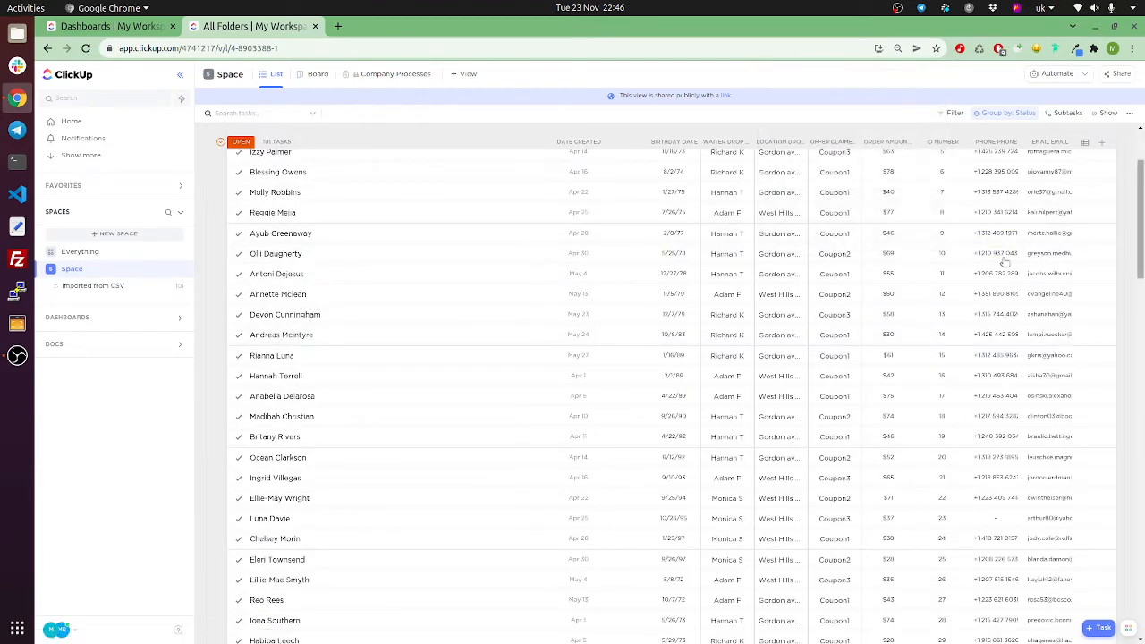
{"action": "scroll", "coordinate": [1004, 263], "scroll_direction": "up", "scroll_amount": 3}
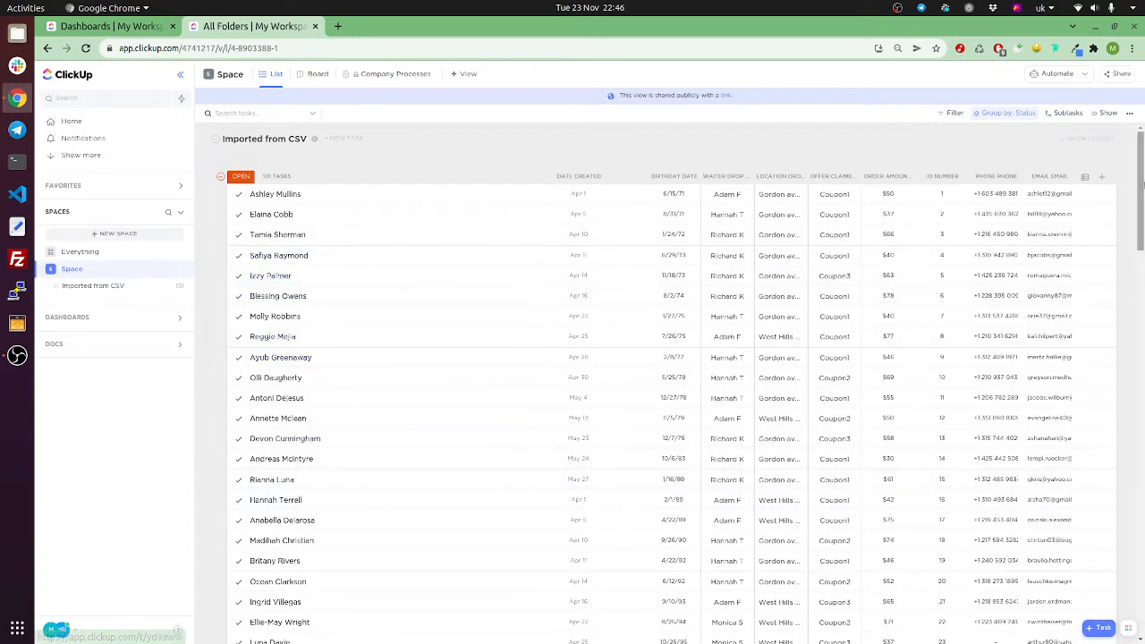
{"action": "left_click_drag", "start_coordinate": [1140, 205], "coordinate": [1140, 594]}
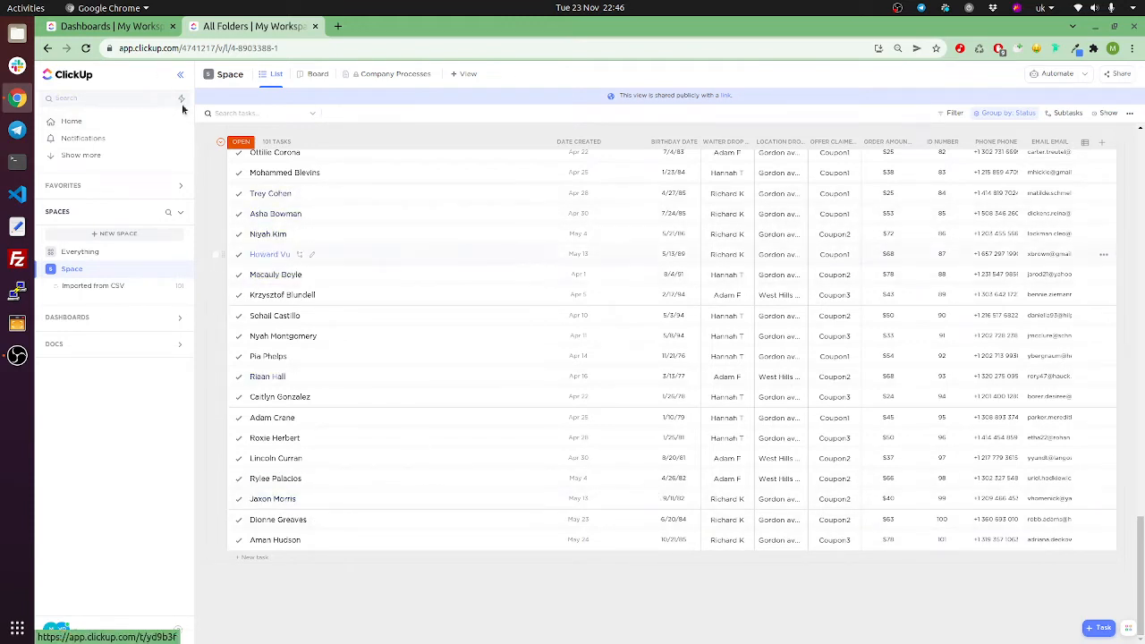
- Switch the Roots bar dashboard to editing mode and view the settings of the ROOTS_BAR text block
{"action": "left_click", "coordinate": [120, 26]}
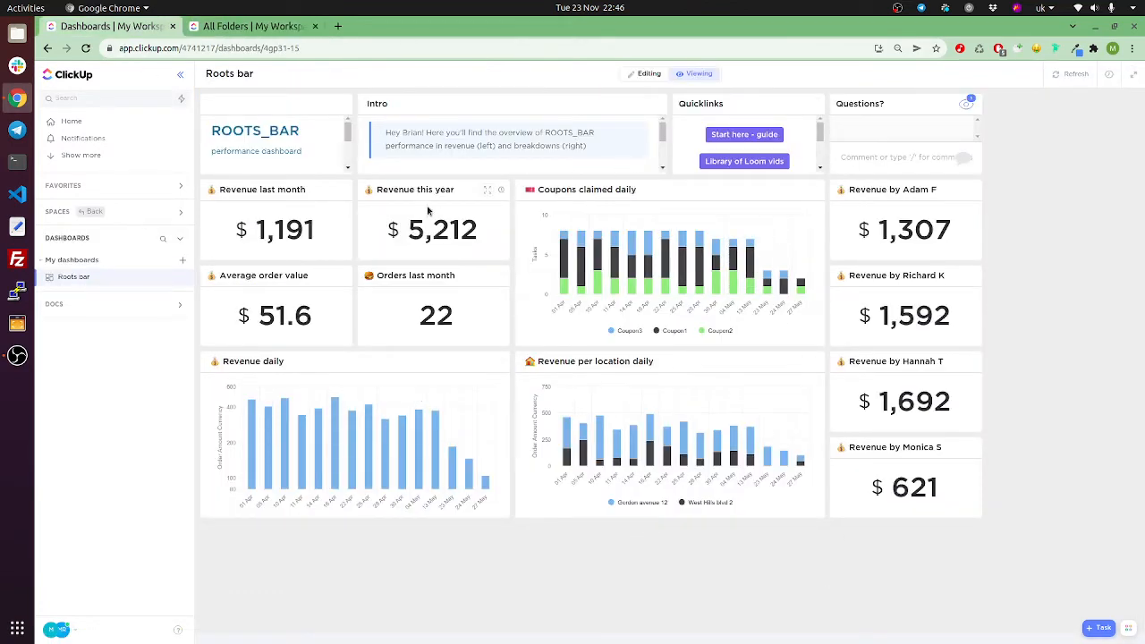
{"action": "left_click", "coordinate": [649, 74]}
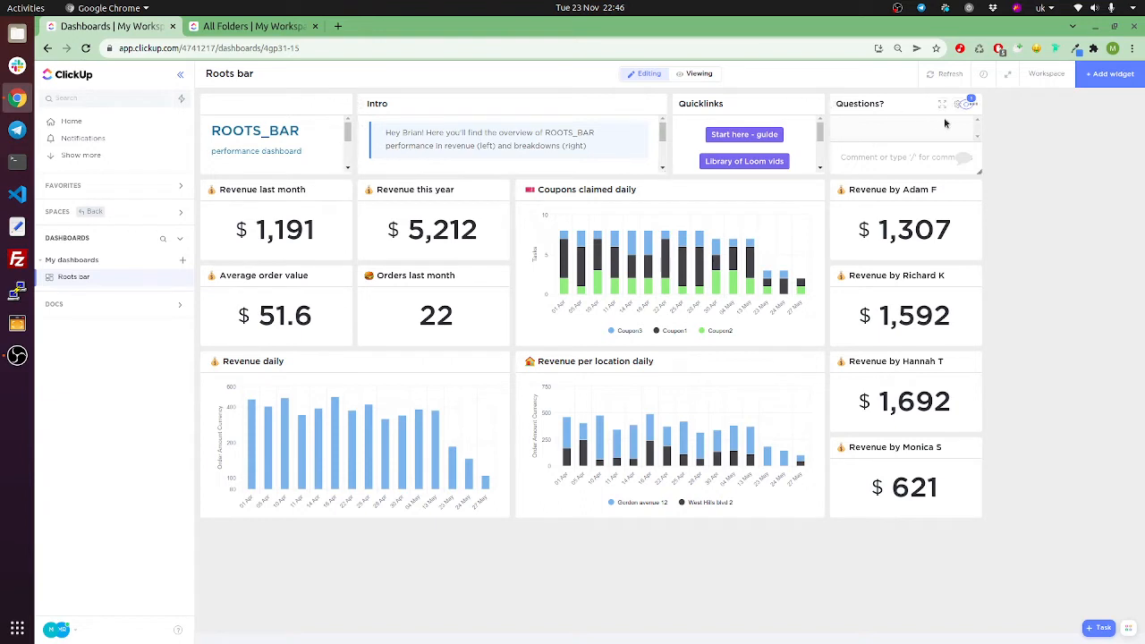
{"action": "left_click", "coordinate": [327, 106]}
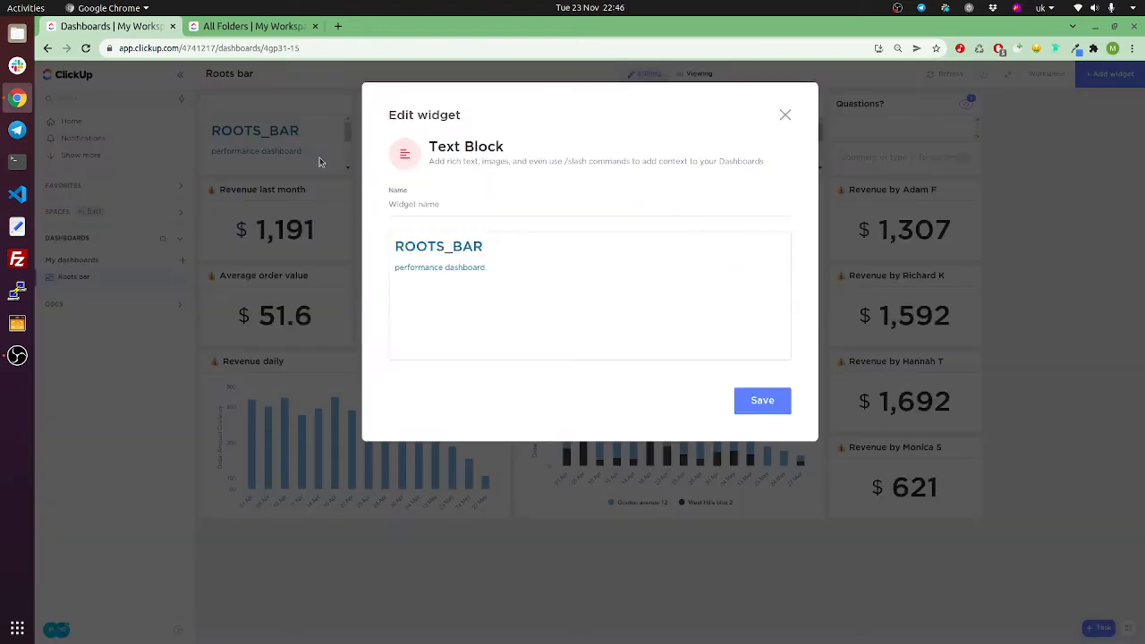
{"action": "left_click", "coordinate": [785, 115]}
- Review the settings of the Intro, Quicklinks and Questions? widgets without changing them
{"action": "left_click", "coordinate": [640, 105]}
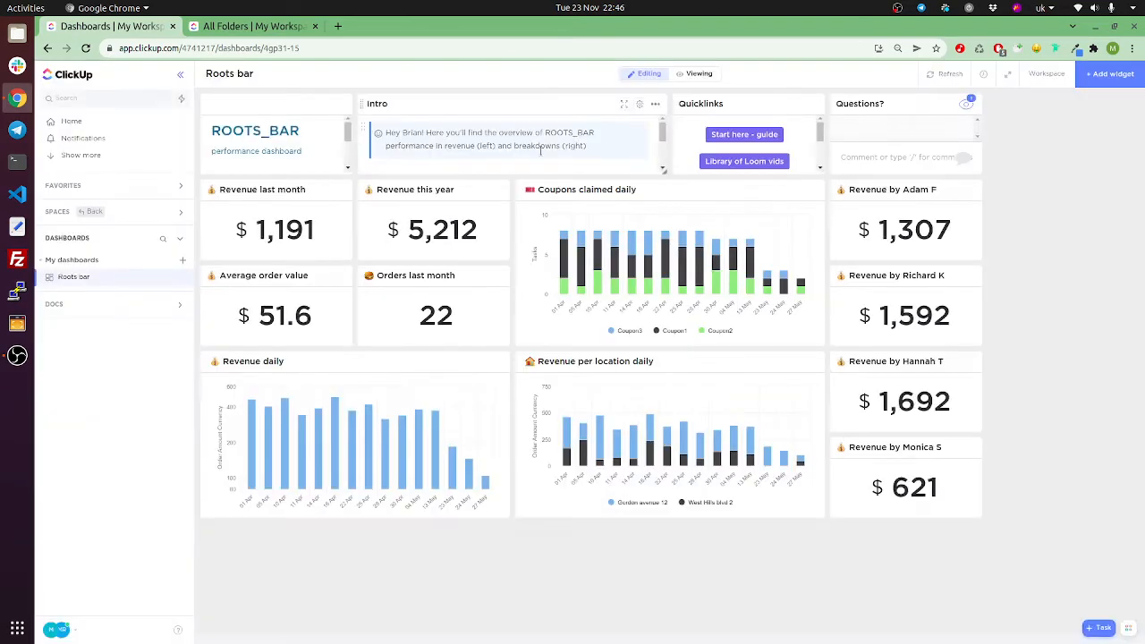
{"action": "left_click", "coordinate": [785, 116]}
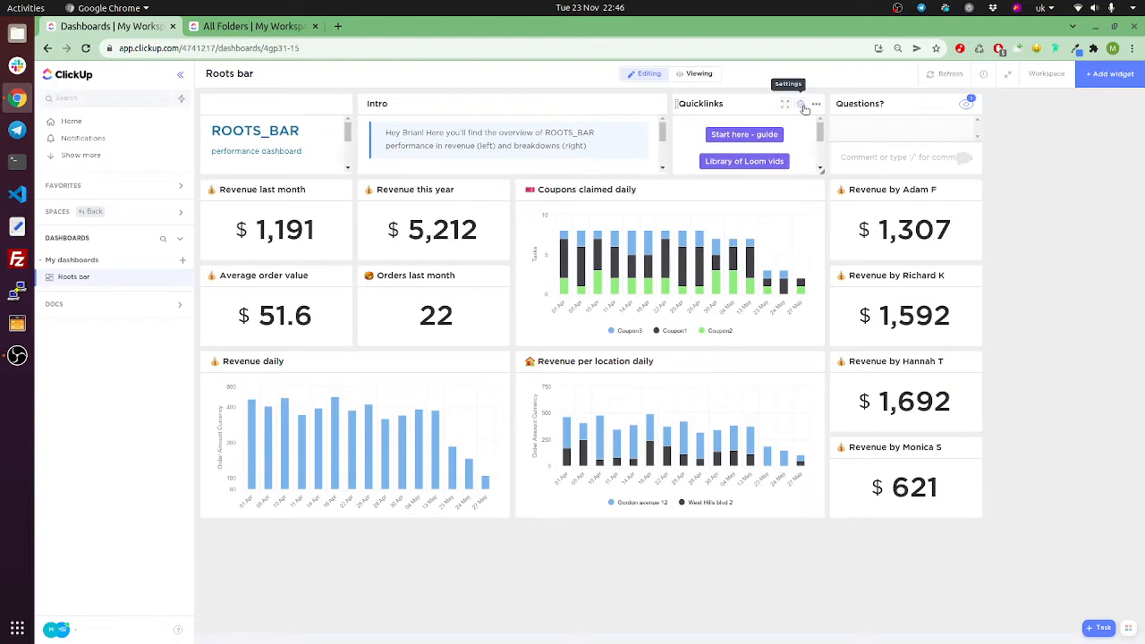
{"action": "left_click", "coordinate": [802, 106]}
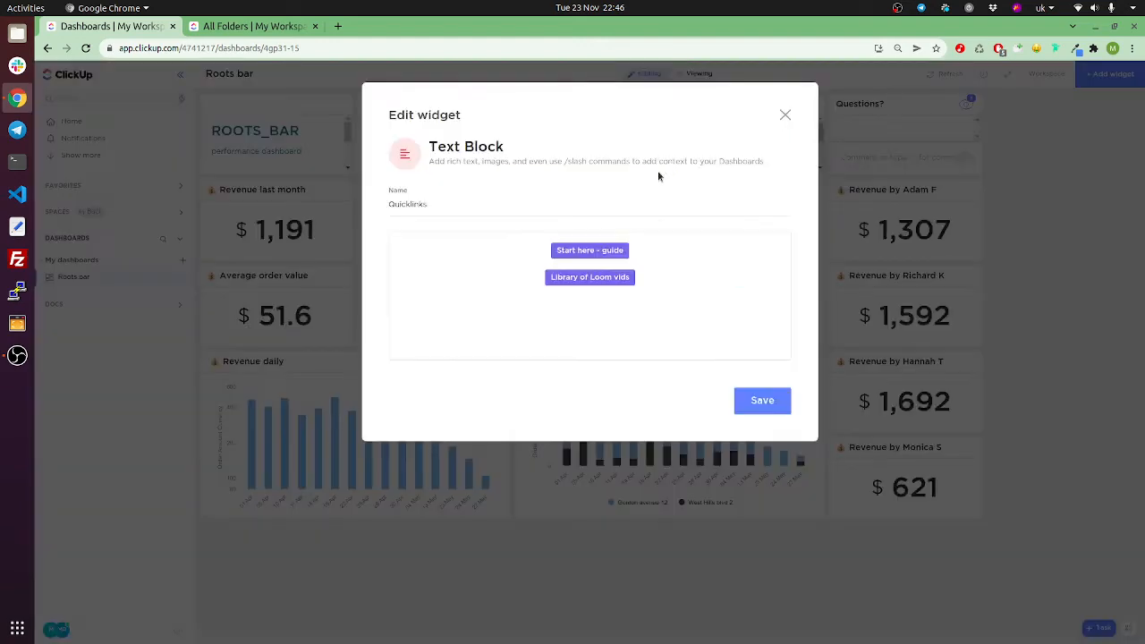
{"action": "left_click", "coordinate": [784, 116]}
{"action": "left_click", "coordinate": [958, 106]}
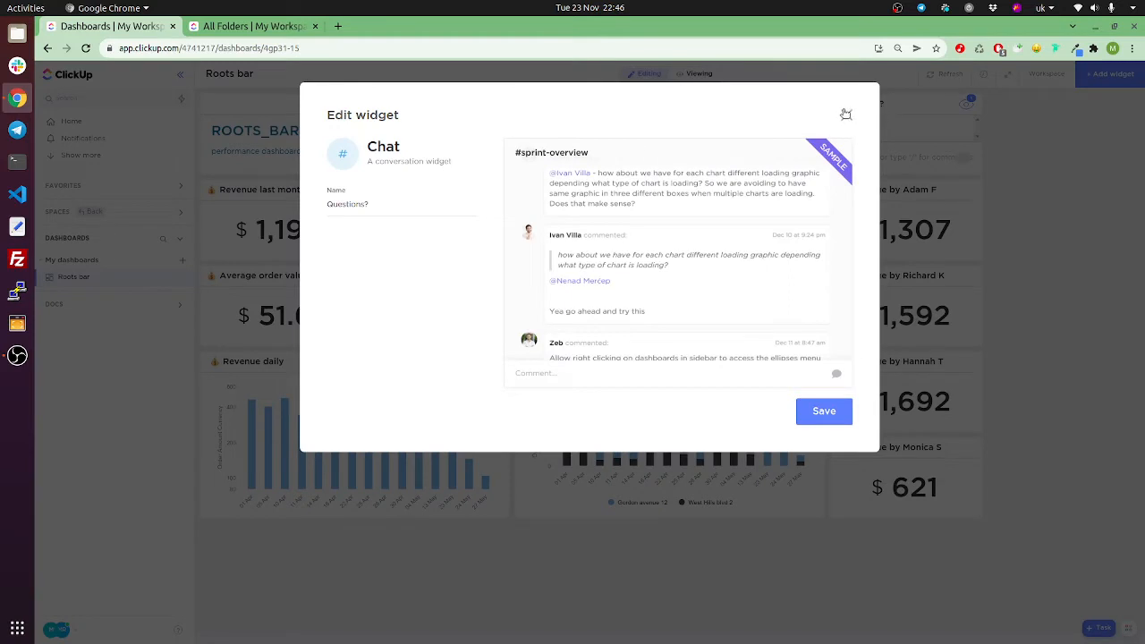
{"action": "left_click", "coordinate": [846, 113]}
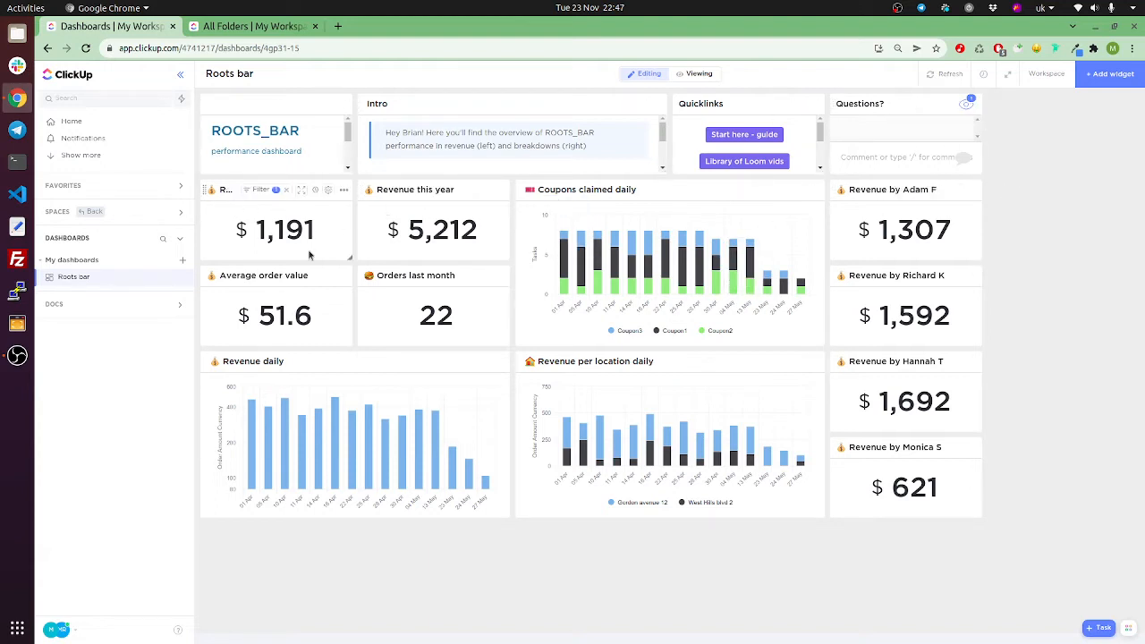
- Review the Revenue last month calculation settings and task filter, checking its field against the Order Amount column in the task list
{"action": "left_click", "coordinate": [328, 191]}
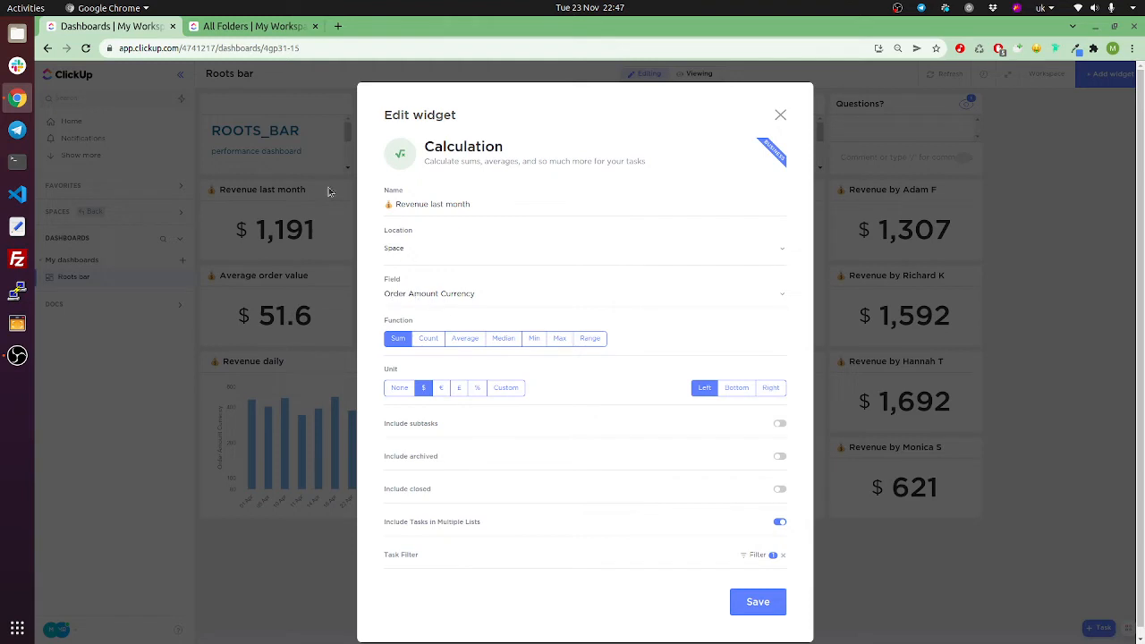
{"action": "left_click", "coordinate": [275, 26]}
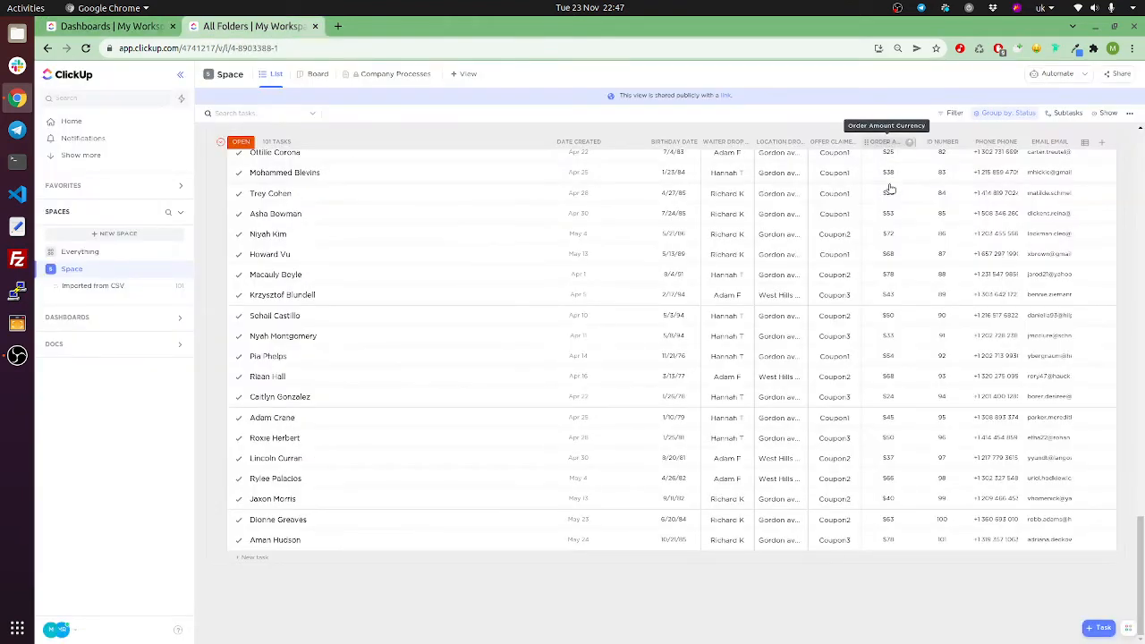
{"action": "left_click", "coordinate": [150, 31]}
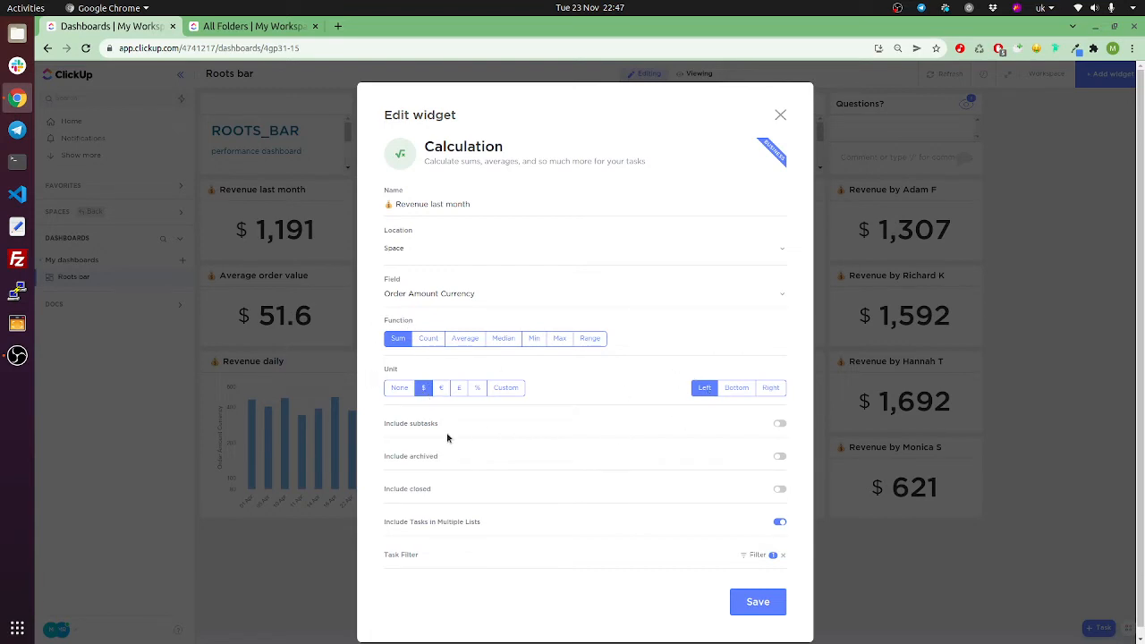
{"action": "left_click", "coordinate": [756, 556]}
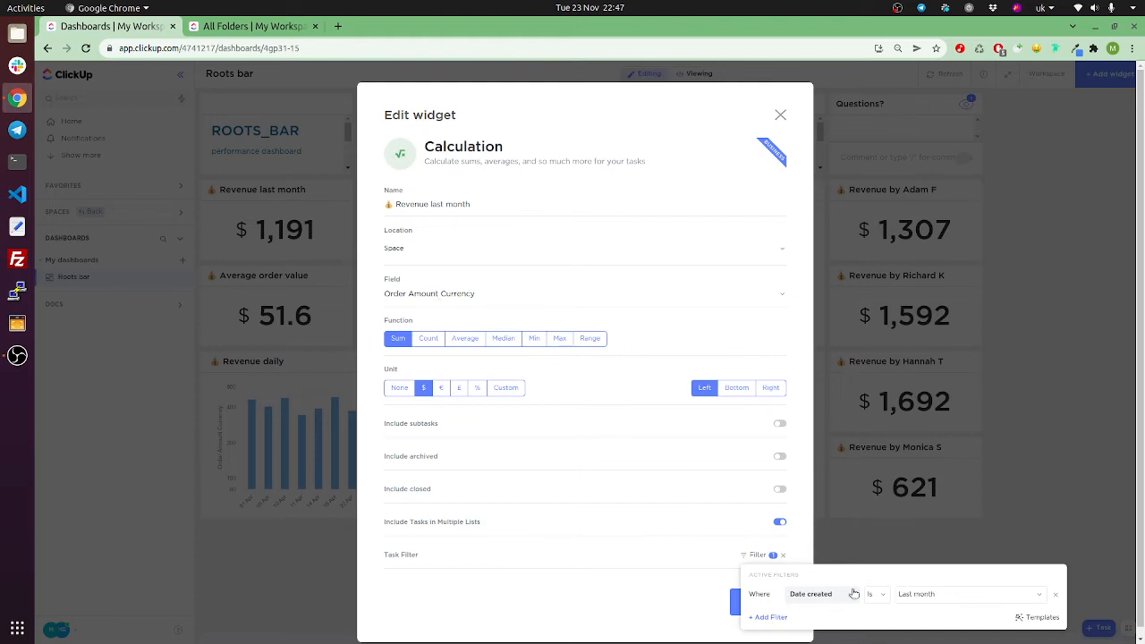
{"action": "left_click", "coordinate": [631, 600]}
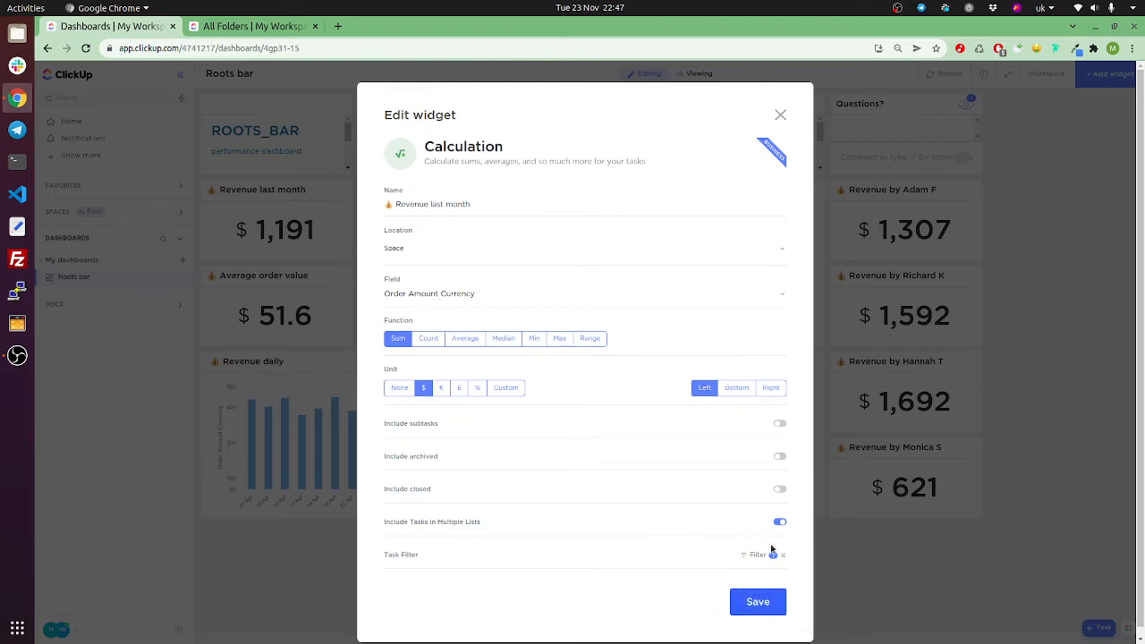
{"action": "left_click", "coordinate": [780, 115]}
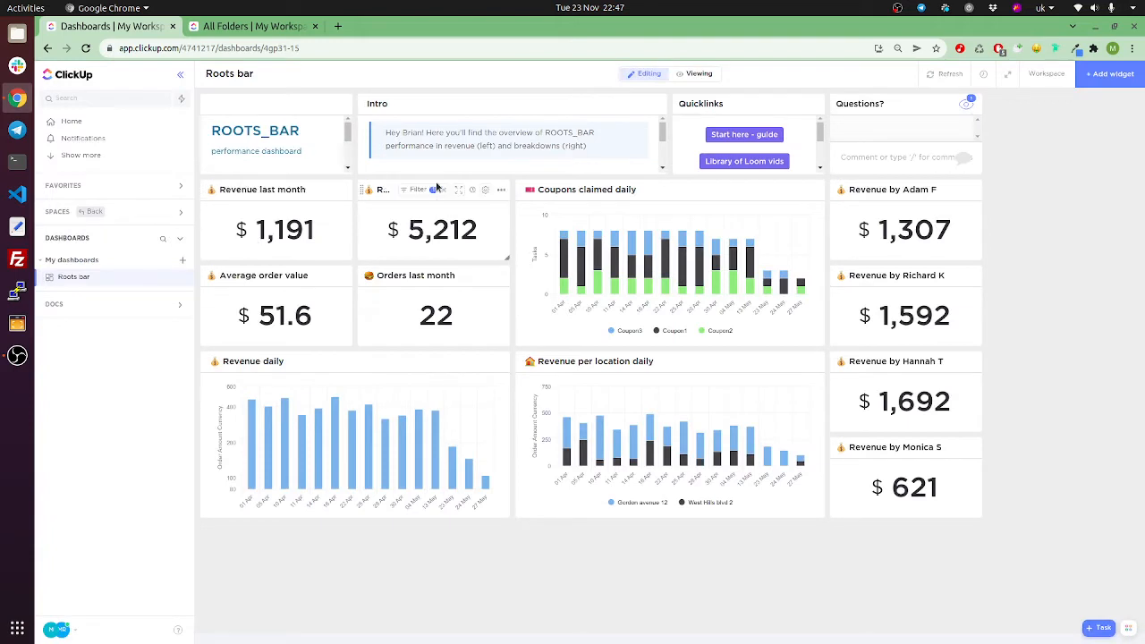
- Check the filter on Revenue this year and review the calculation settings and task filter of Average order value
{"action": "left_click", "coordinate": [419, 190]}
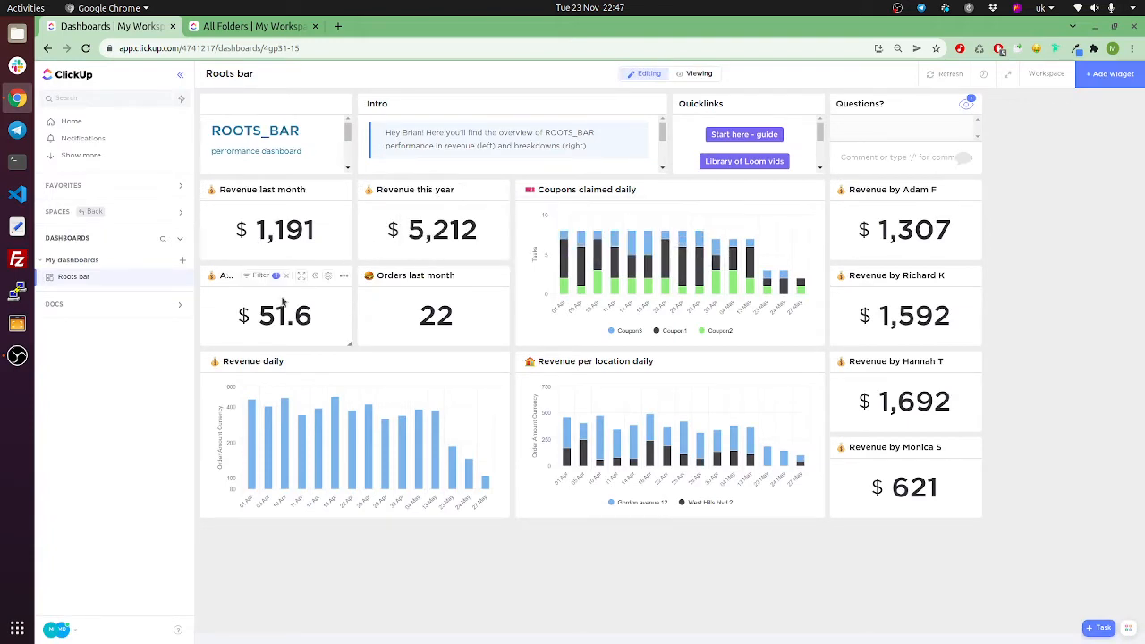
{"action": "left_click", "coordinate": [327, 276]}
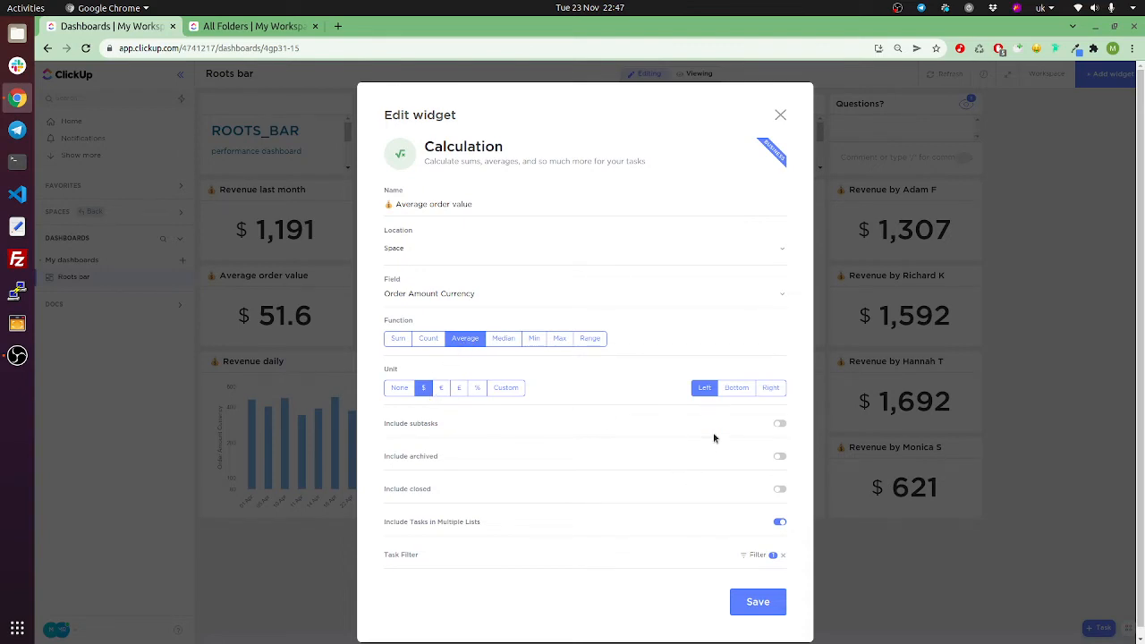
{"action": "left_click", "coordinate": [743, 556]}
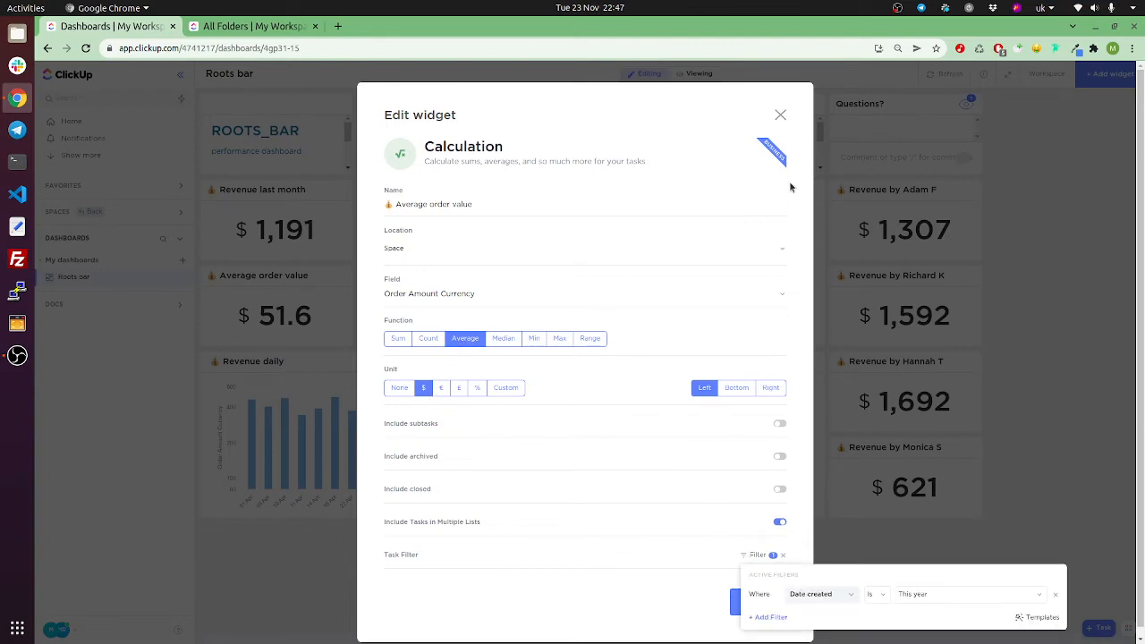
{"action": "left_click", "coordinate": [781, 116]}
{"action": "left_click", "coordinate": [781, 116]}
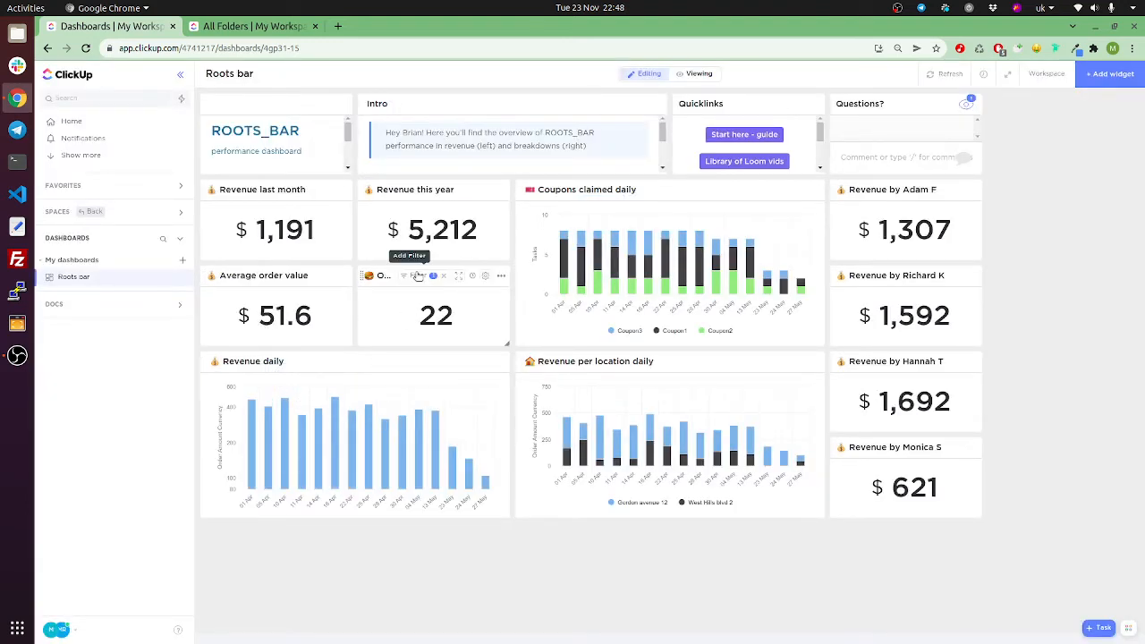
- Review the filter and calculation settings of the Orders last month widget
{"action": "left_click", "coordinate": [418, 276]}
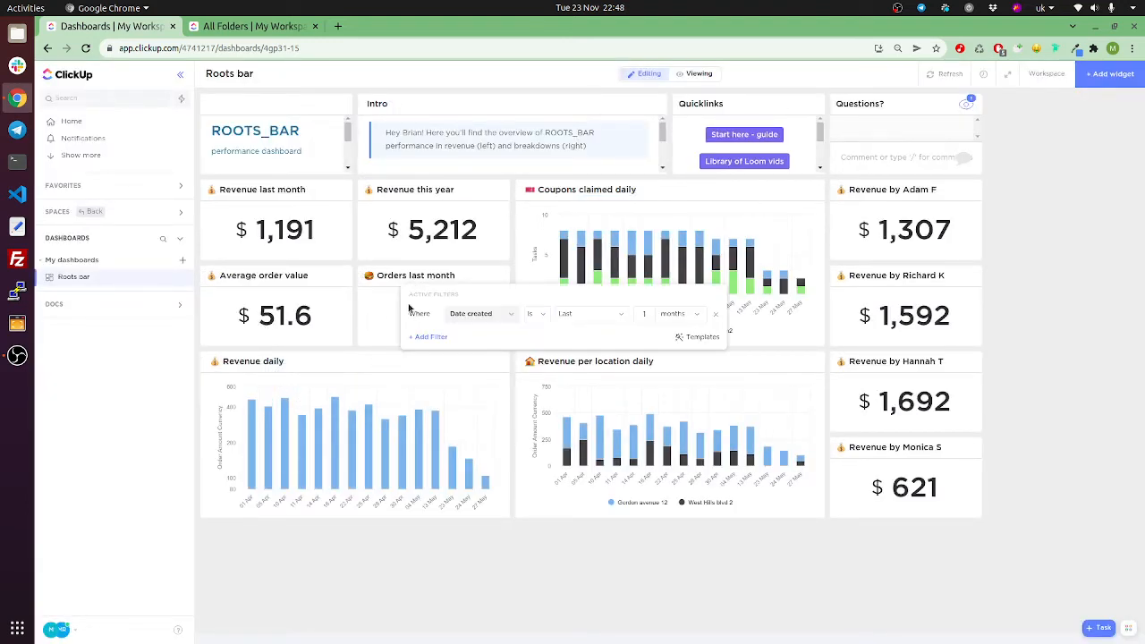
{"action": "left_click", "coordinate": [485, 278]}
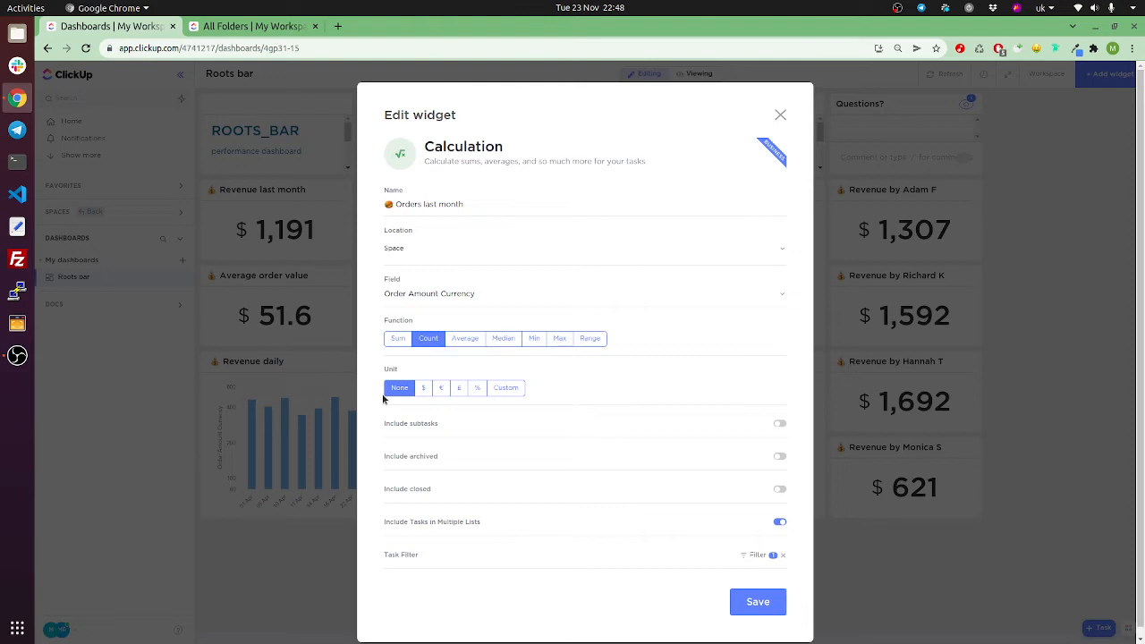
{"action": "mouse_move", "coordinate": [746, 559]}
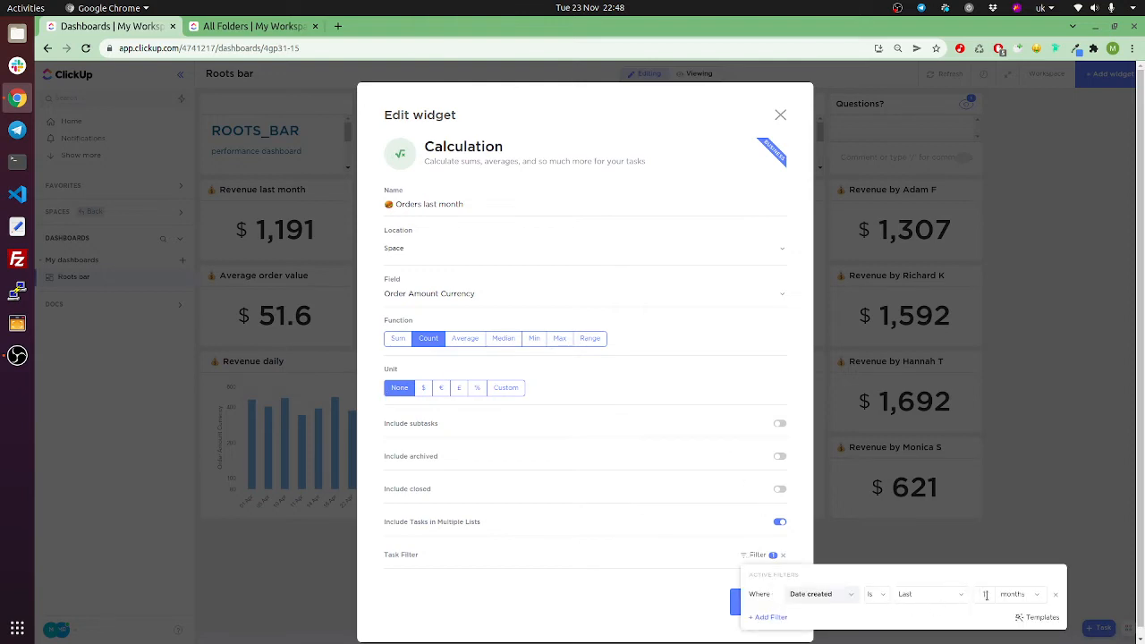
{"action": "left_click", "coordinate": [782, 116]}
- Review the X axis setting of the Coupons claimed daily bar chart and its available date fields, comparing them with the task list's columns
{"action": "mouse_move", "coordinate": [426, 199]}
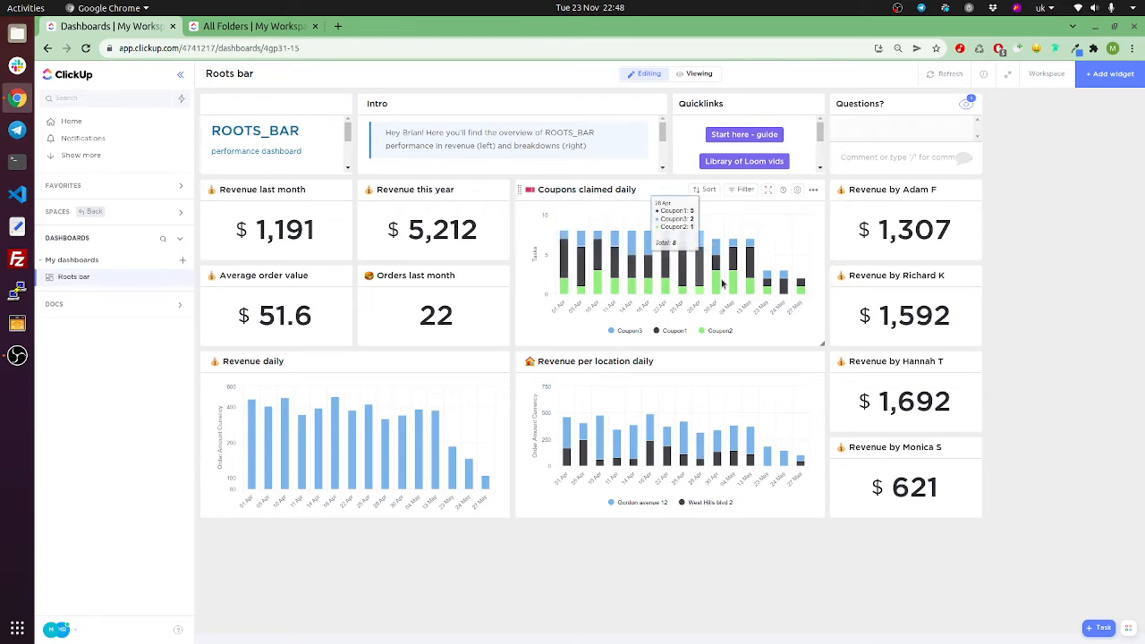
{"action": "left_click", "coordinate": [797, 190]}
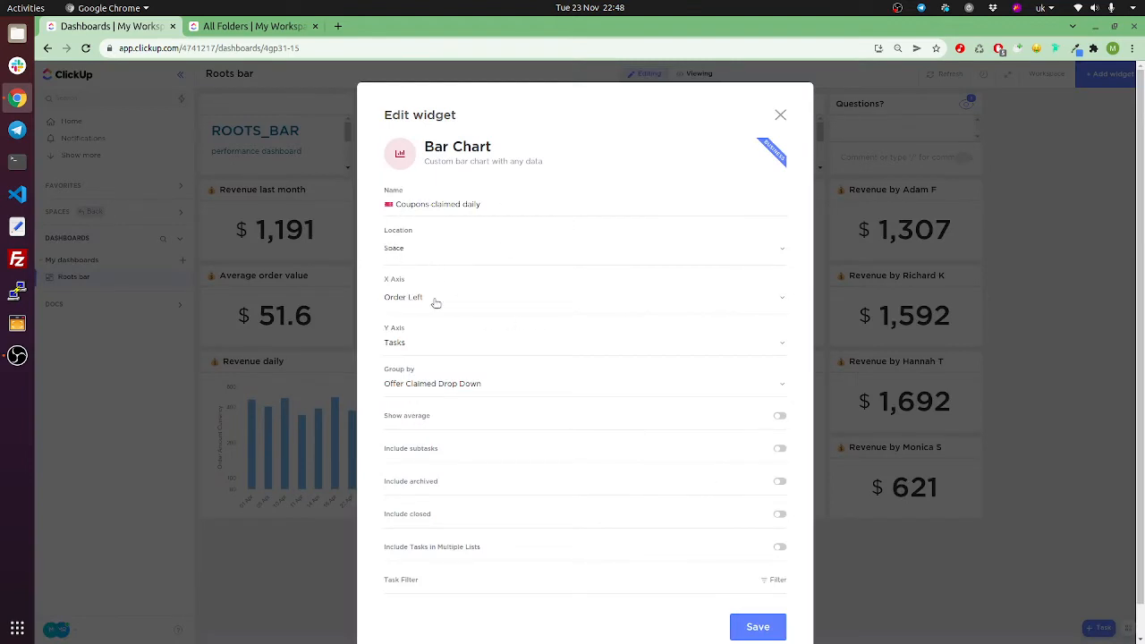
{"action": "left_click", "coordinate": [263, 24]}
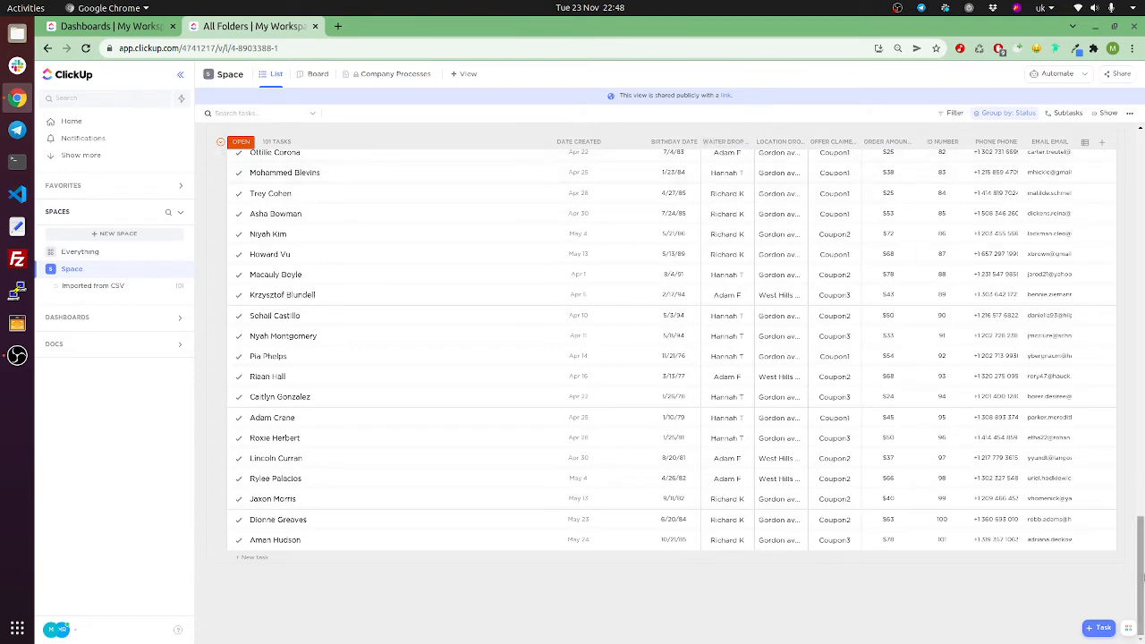
{"action": "left_click_drag", "start_coordinate": [1139, 537], "coordinate": [1143, 154]}
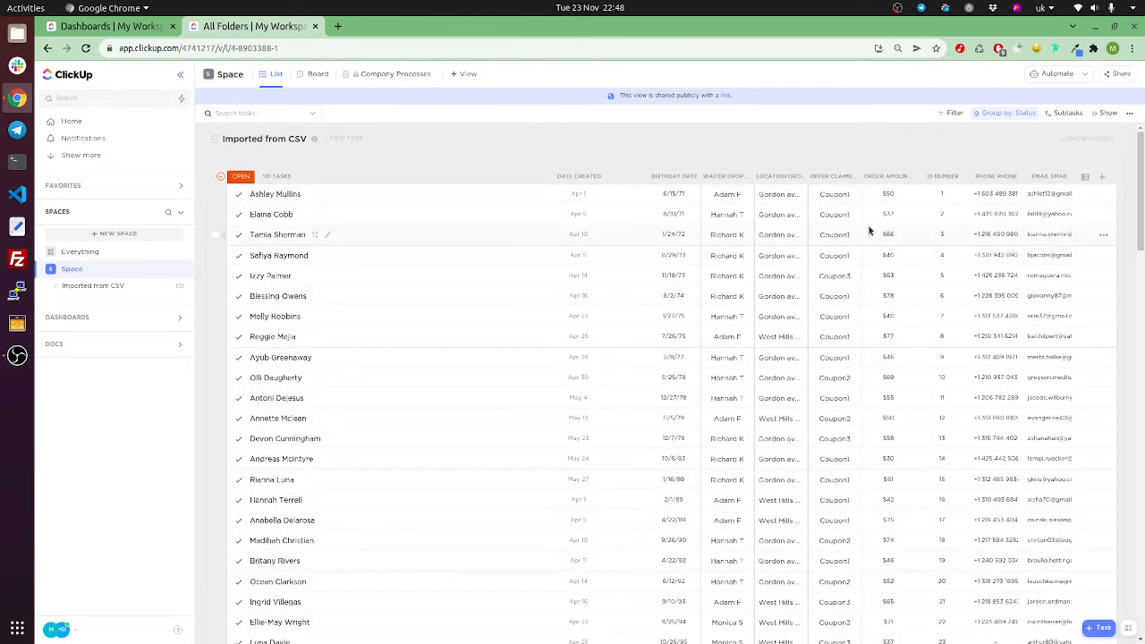
{"action": "left_click", "coordinate": [112, 26]}
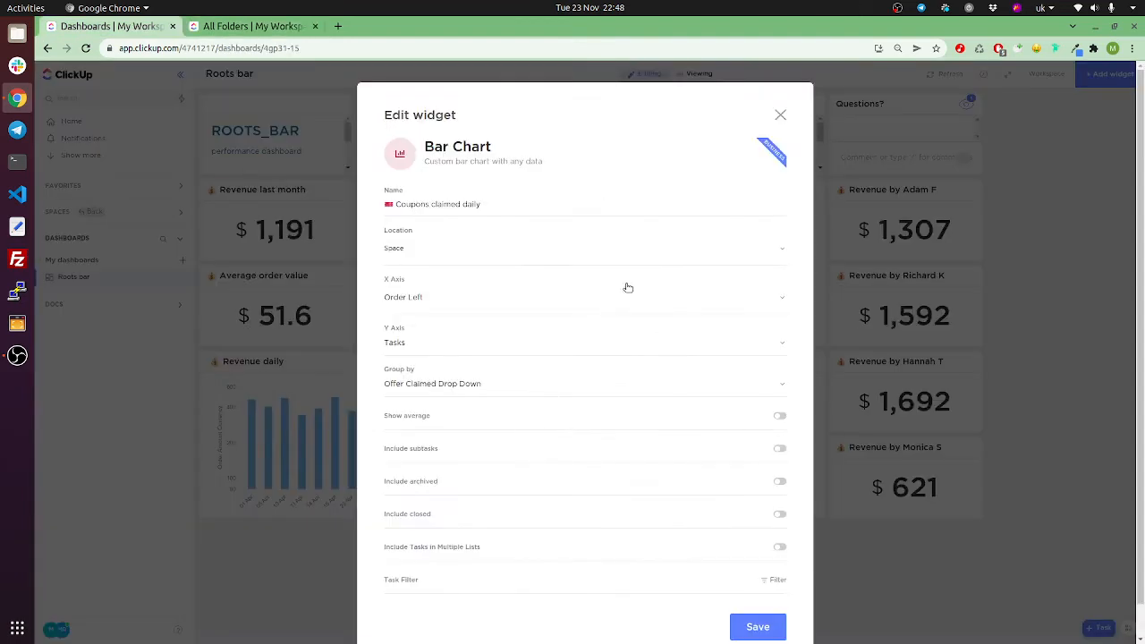
{"action": "left_click", "coordinate": [430, 305]}
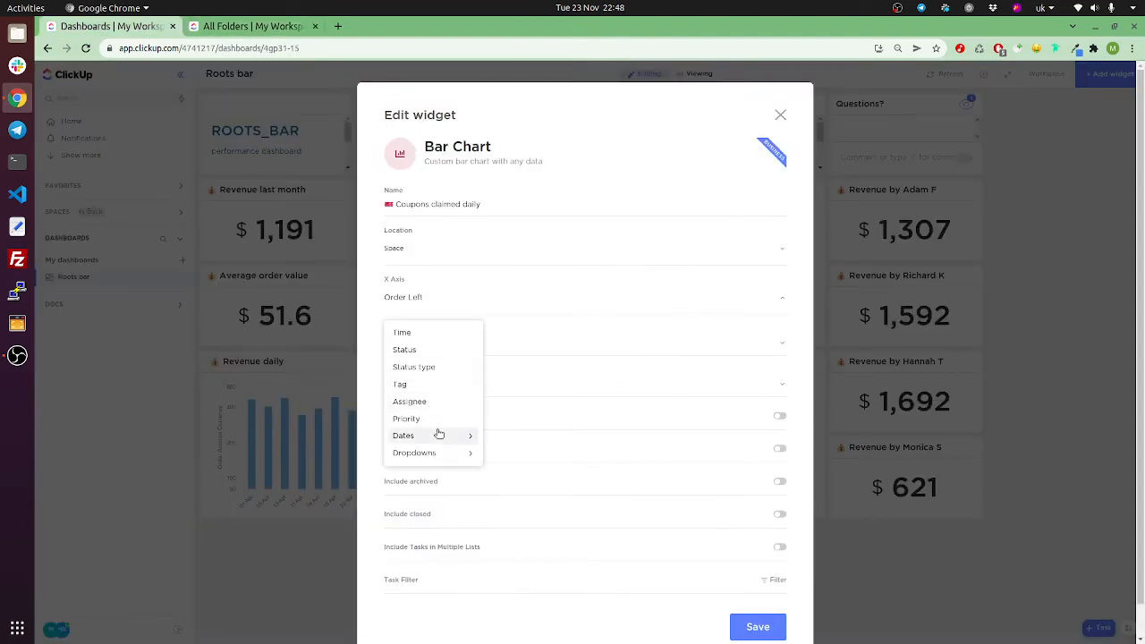
{"action": "mouse_move", "coordinate": [469, 436]}
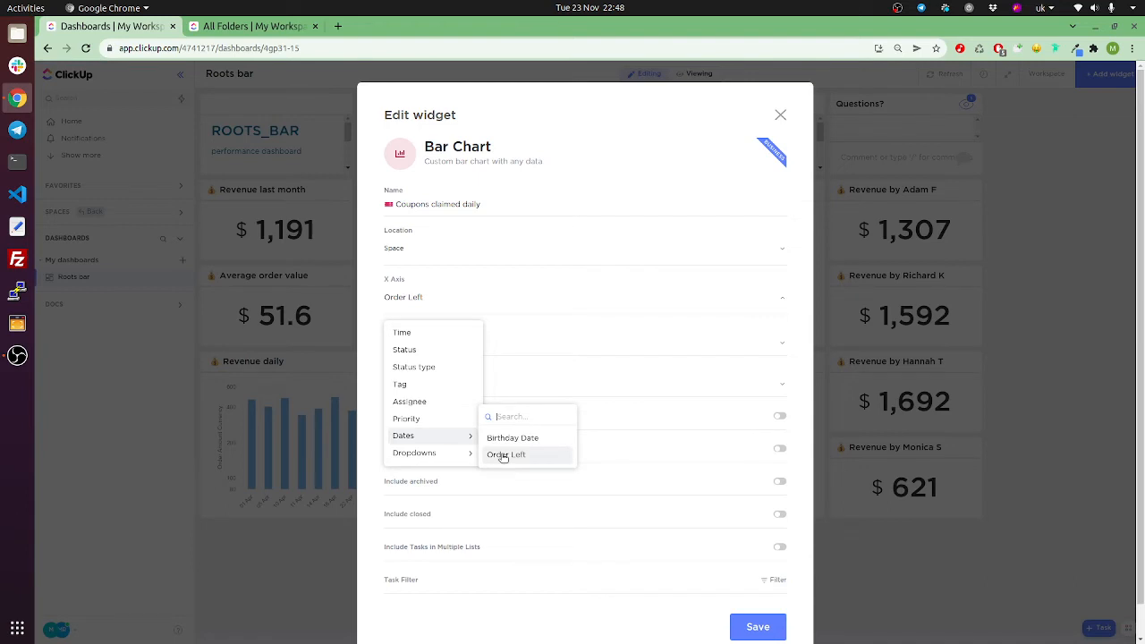
{"action": "left_click", "coordinate": [371, 310]}
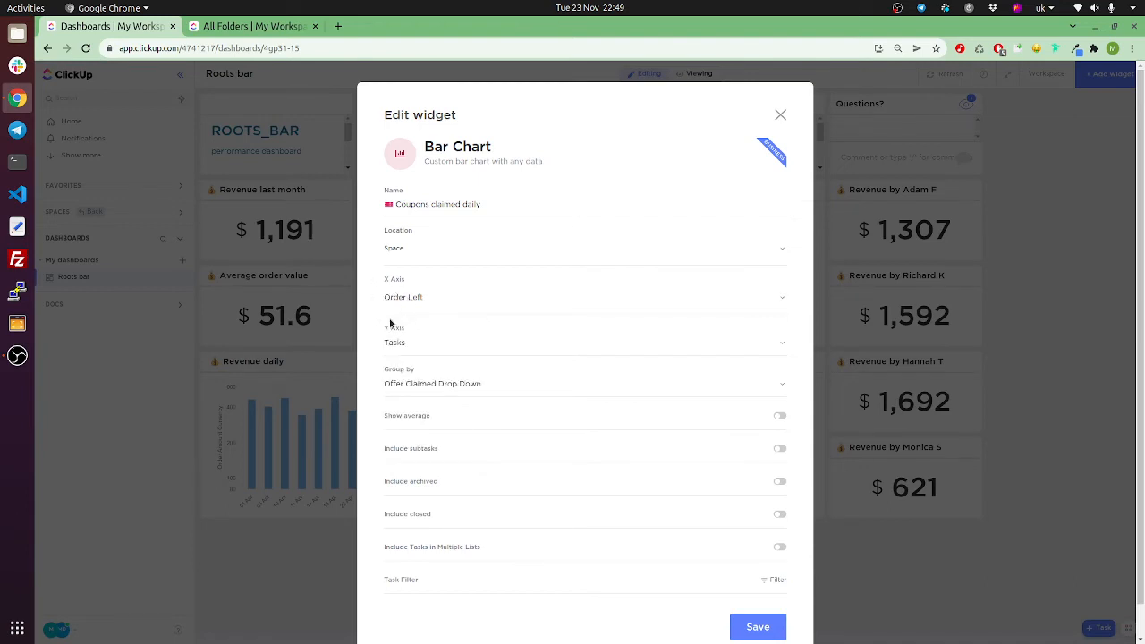
{"action": "left_click", "coordinate": [782, 114]}
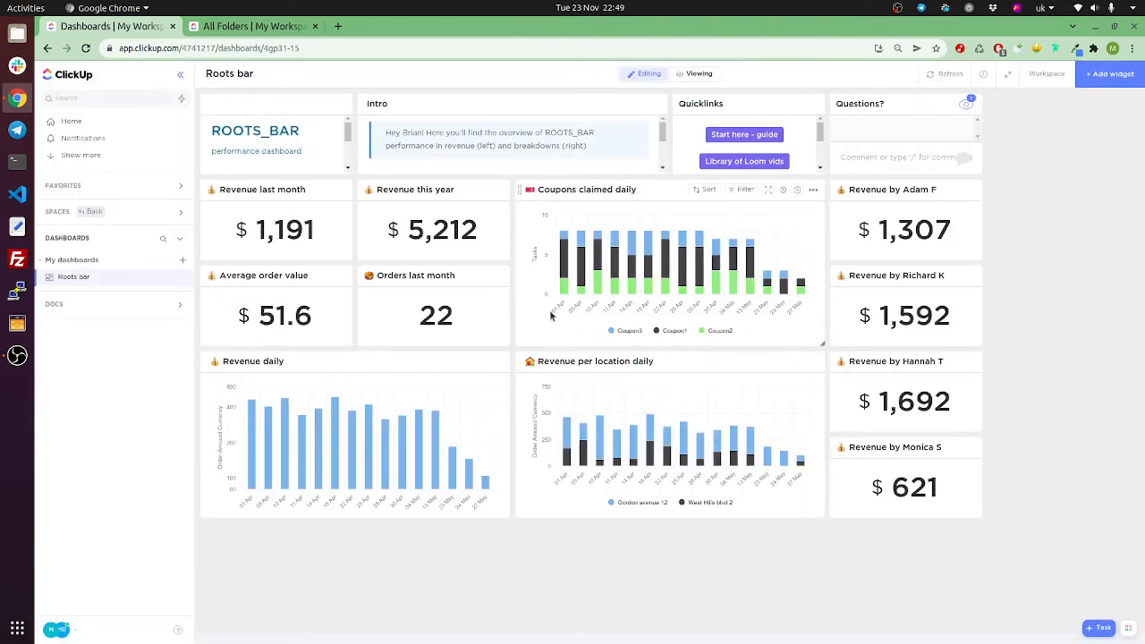
- Review the Y axis and grouping settings of Coupons claimed daily, checking the grouping against the Offer Claimed column in the task list
{"action": "left_click", "coordinate": [797, 189]}
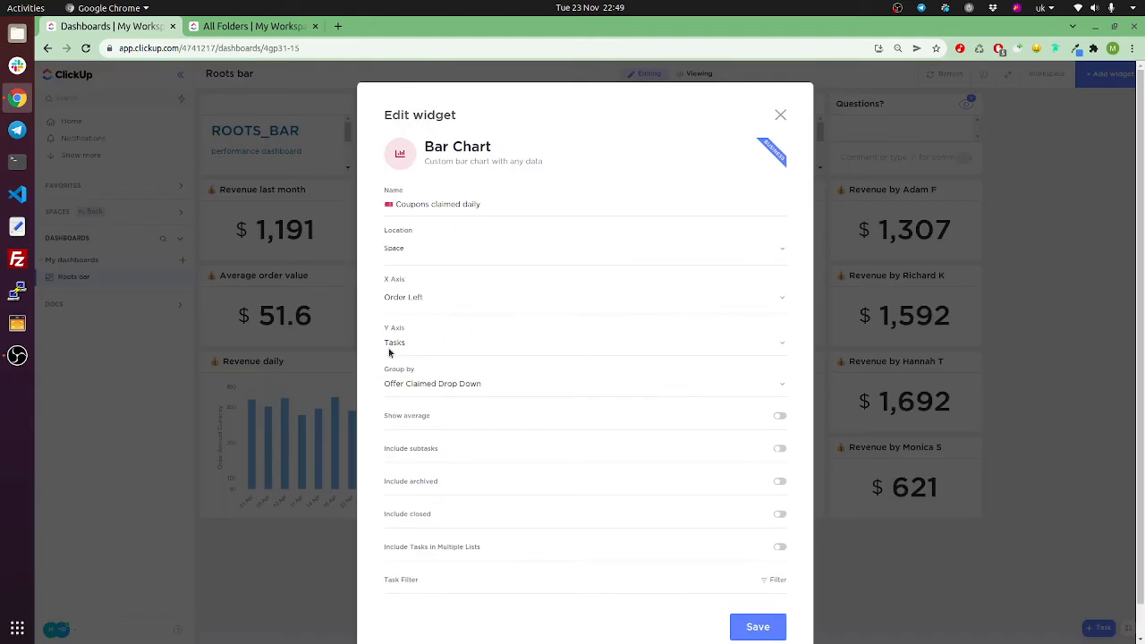
{"action": "left_click", "coordinate": [780, 115]}
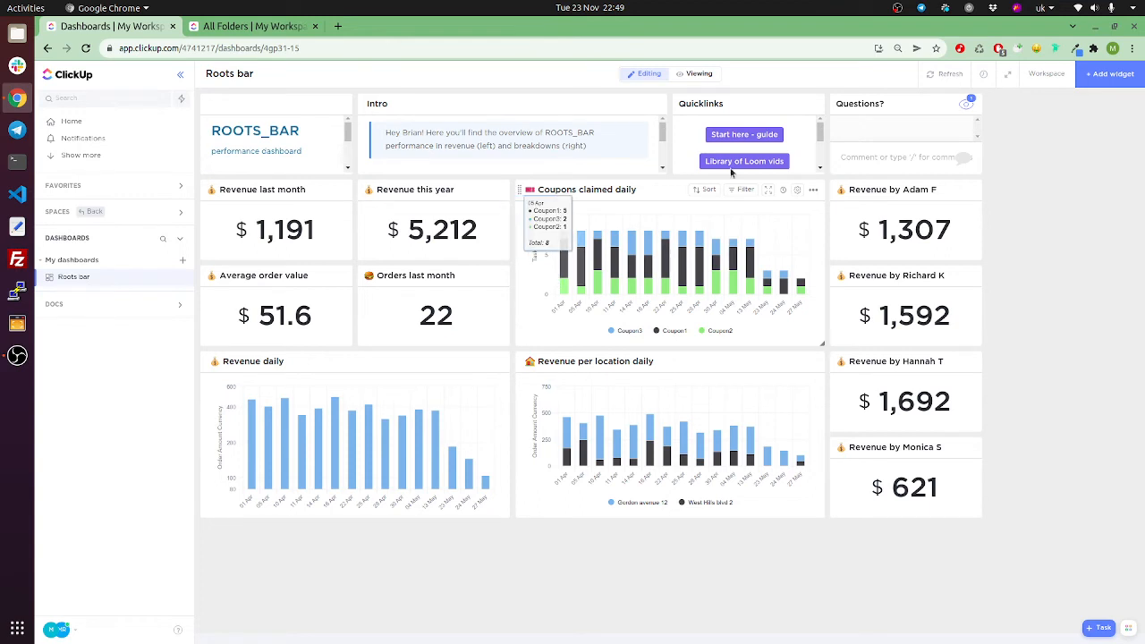
{"action": "left_click", "coordinate": [781, 189]}
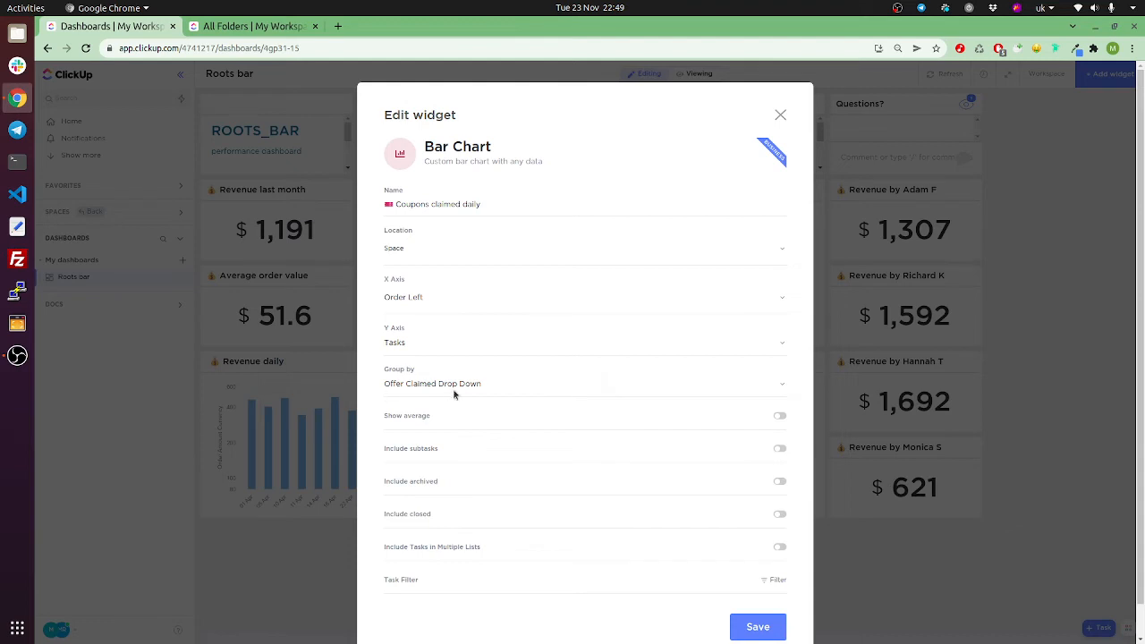
{"action": "key", "text": "ctrl+Tab"}
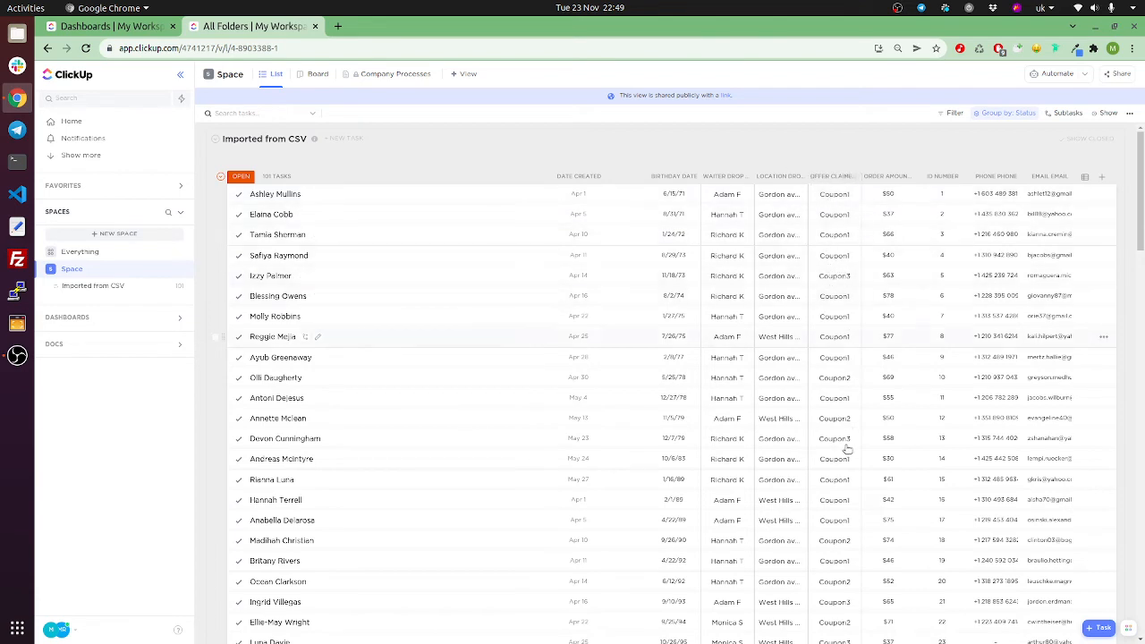
{"action": "left_click", "coordinate": [123, 34]}
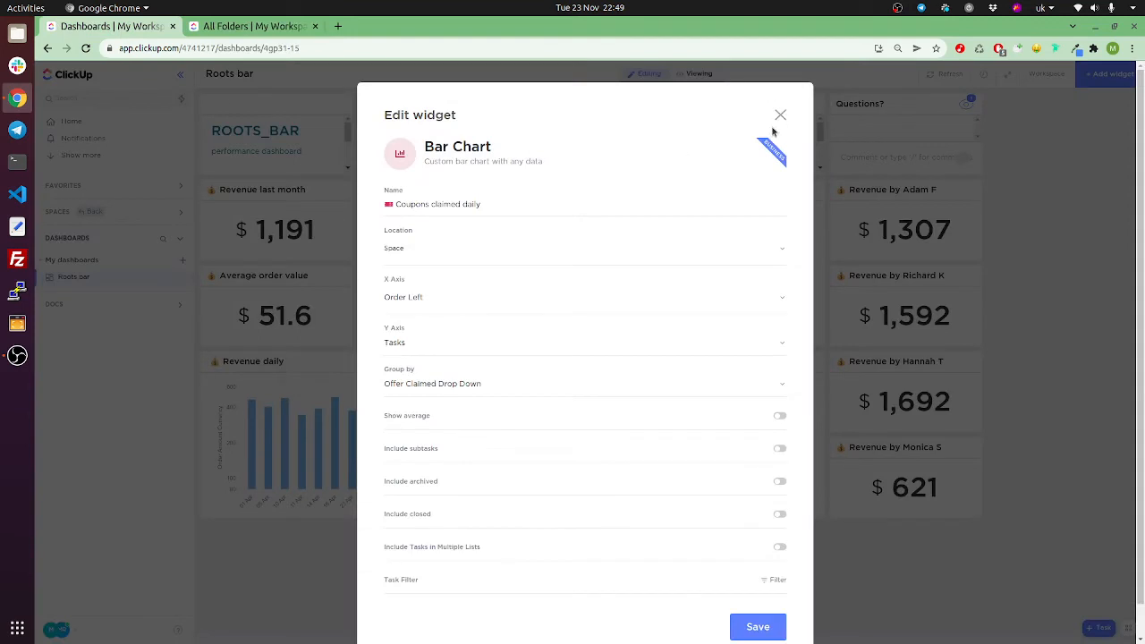
{"action": "scroll", "coordinate": [645, 508], "scroll_direction": "down", "scroll_amount": 1}
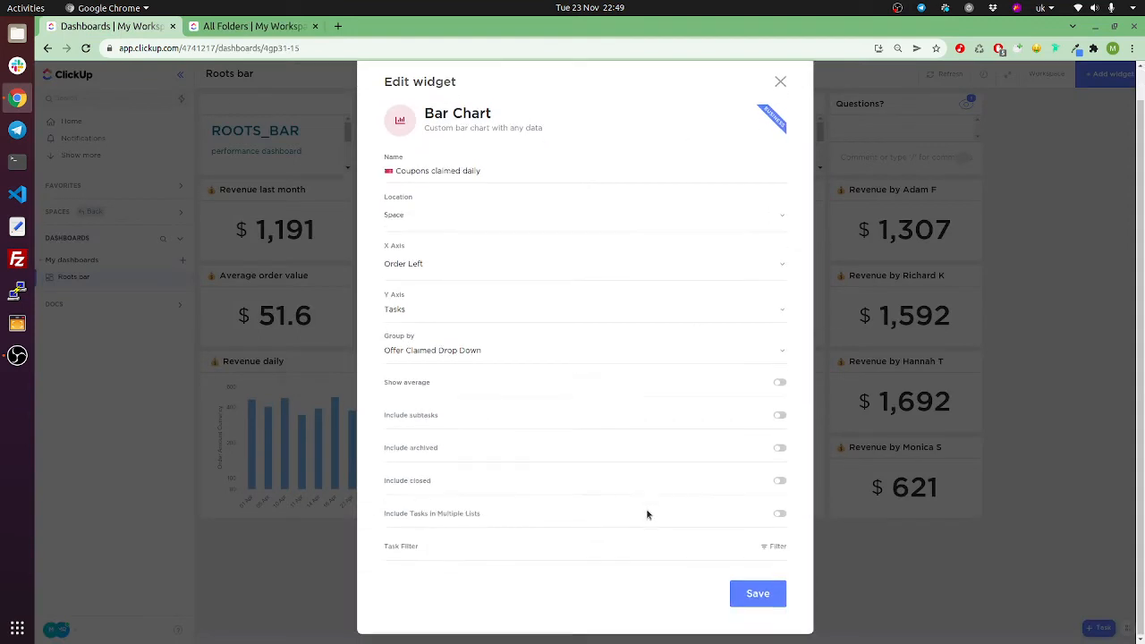
{"action": "left_click", "coordinate": [779, 82]}
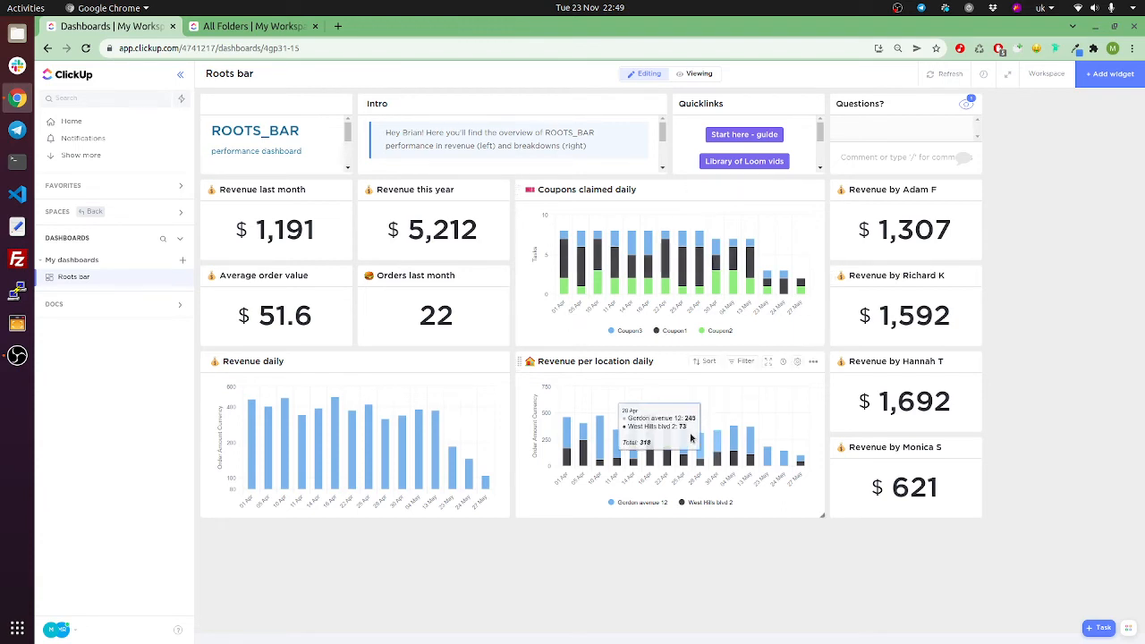
- Review the axis and grouping settings of Revenue per location daily against the task list's columns, and those of the Revenue daily chart
{"action": "left_click", "coordinate": [797, 360]}
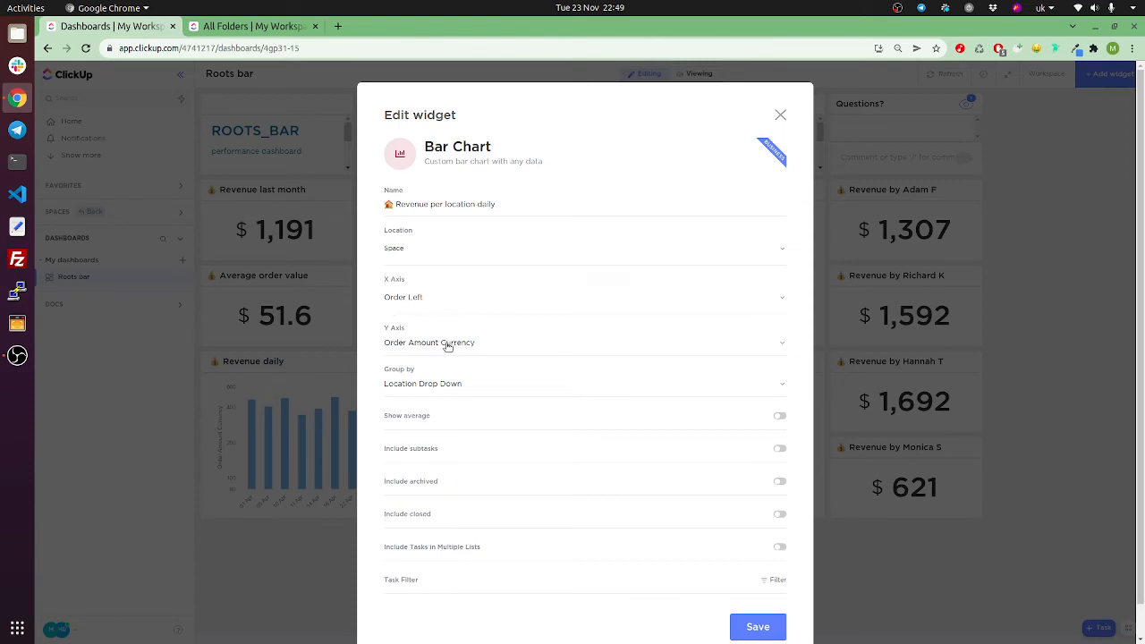
{"action": "left_click", "coordinate": [780, 115]}
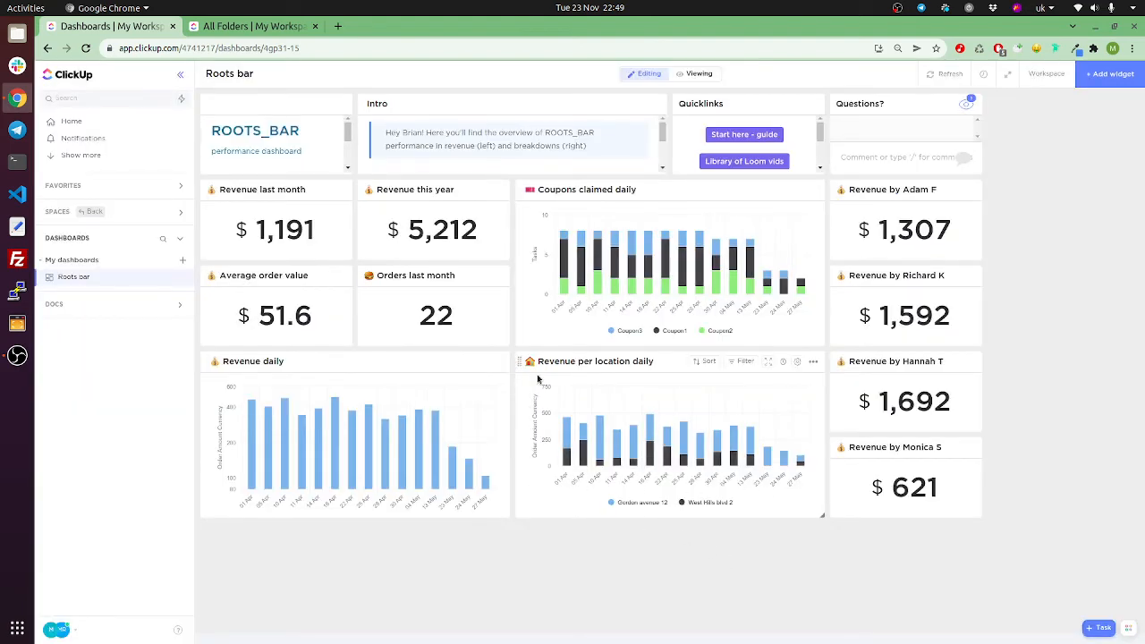
{"action": "mouse_move", "coordinate": [562, 427]}
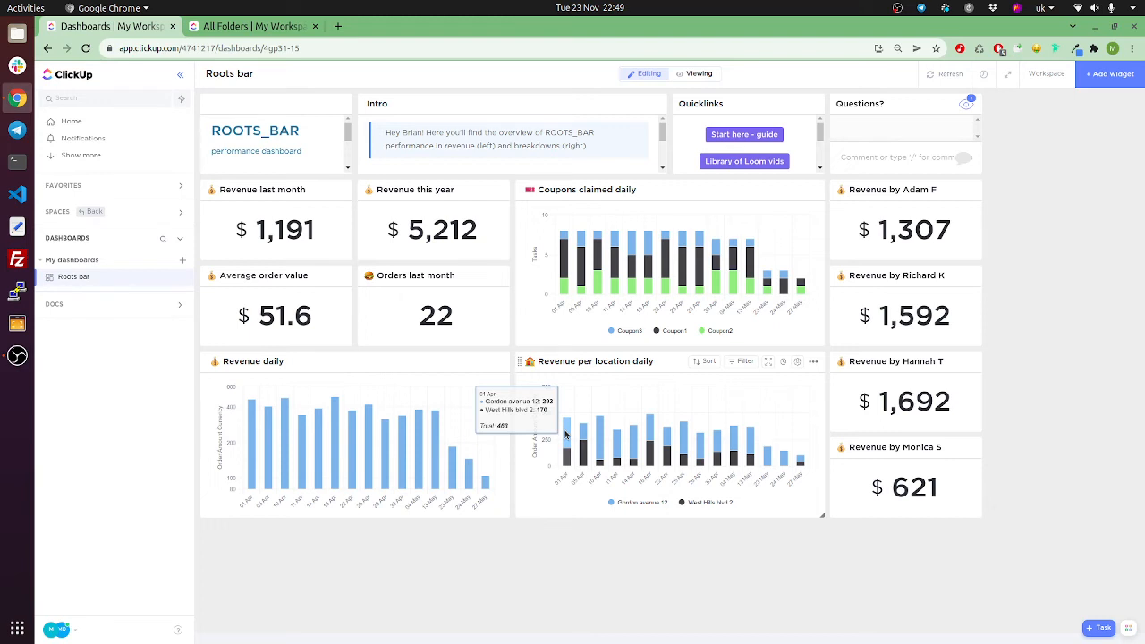
{"action": "left_click", "coordinate": [797, 361]}
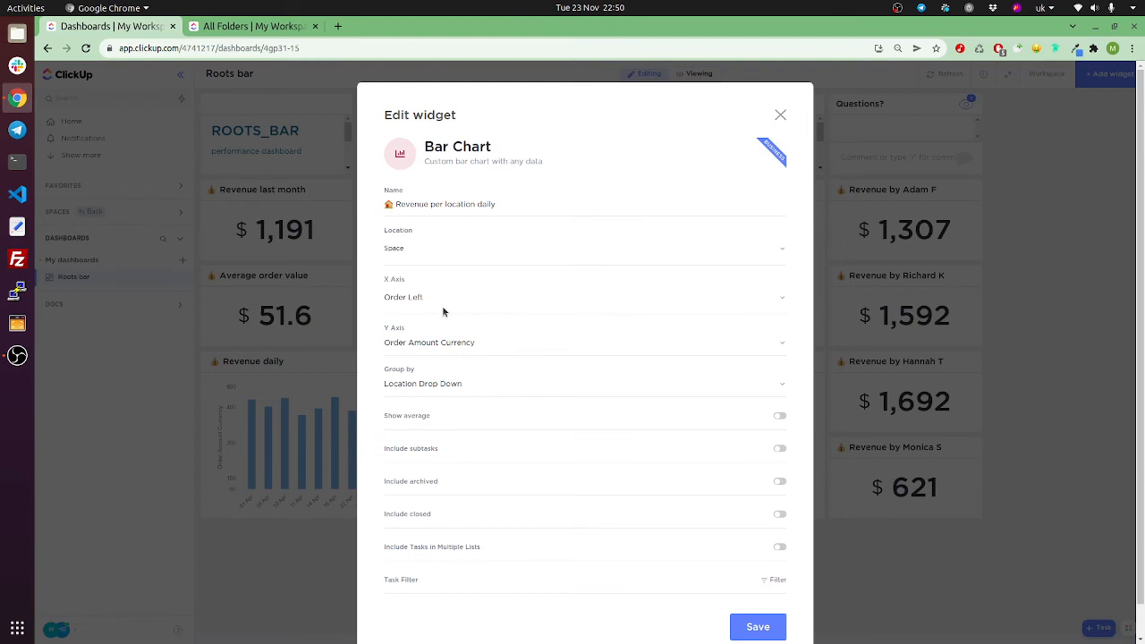
{"action": "left_click", "coordinate": [247, 27]}
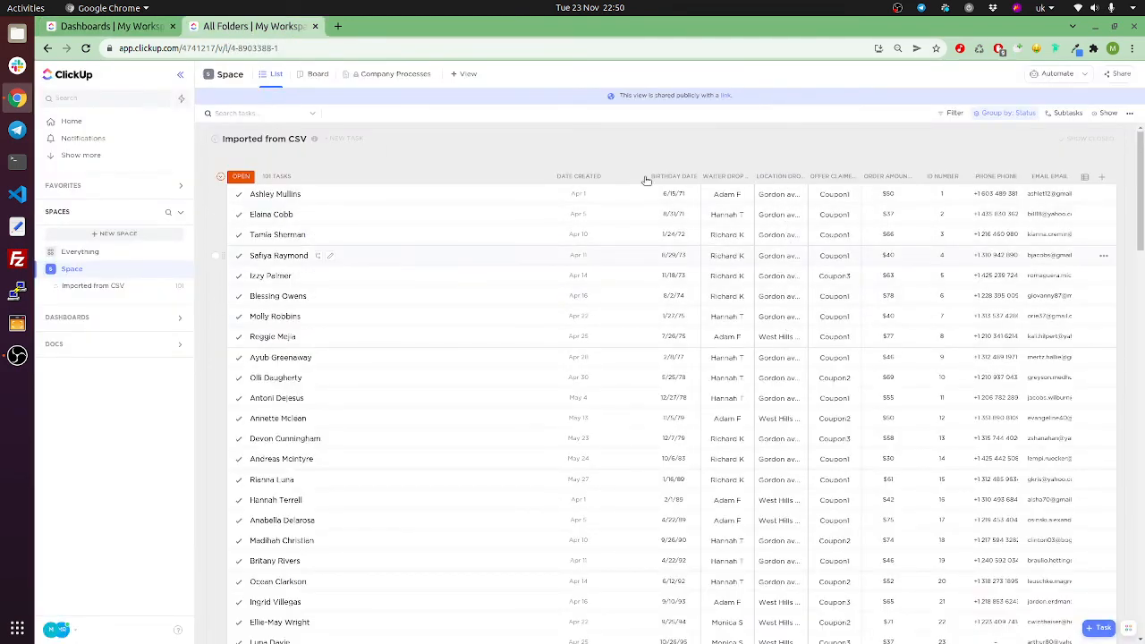
{"action": "left_click", "coordinate": [113, 27]}
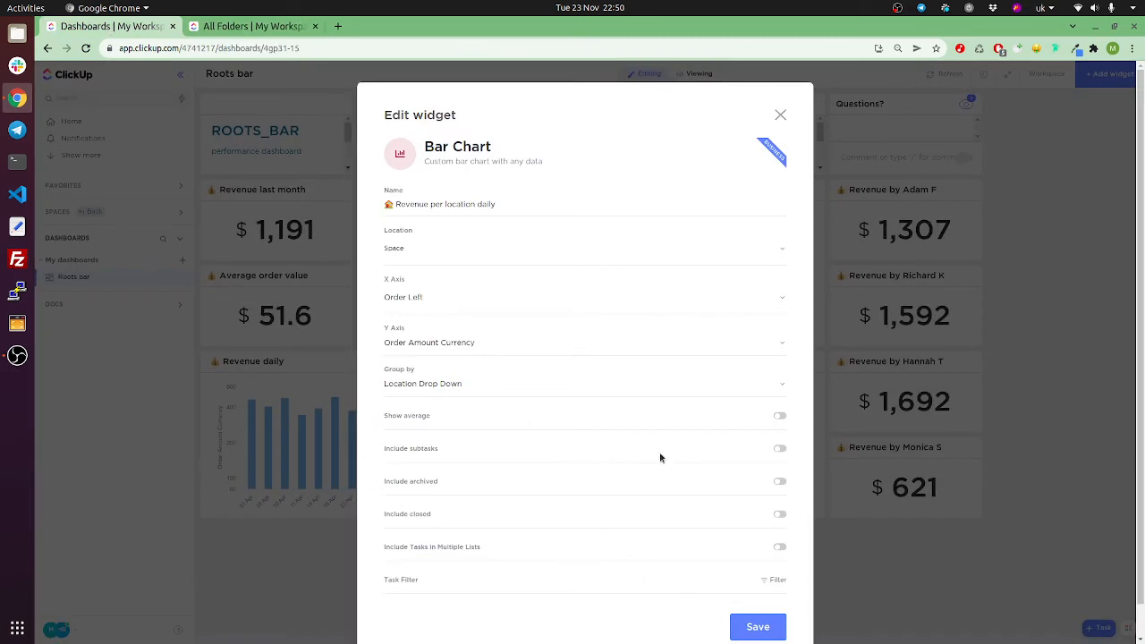
{"action": "left_click", "coordinate": [779, 115]}
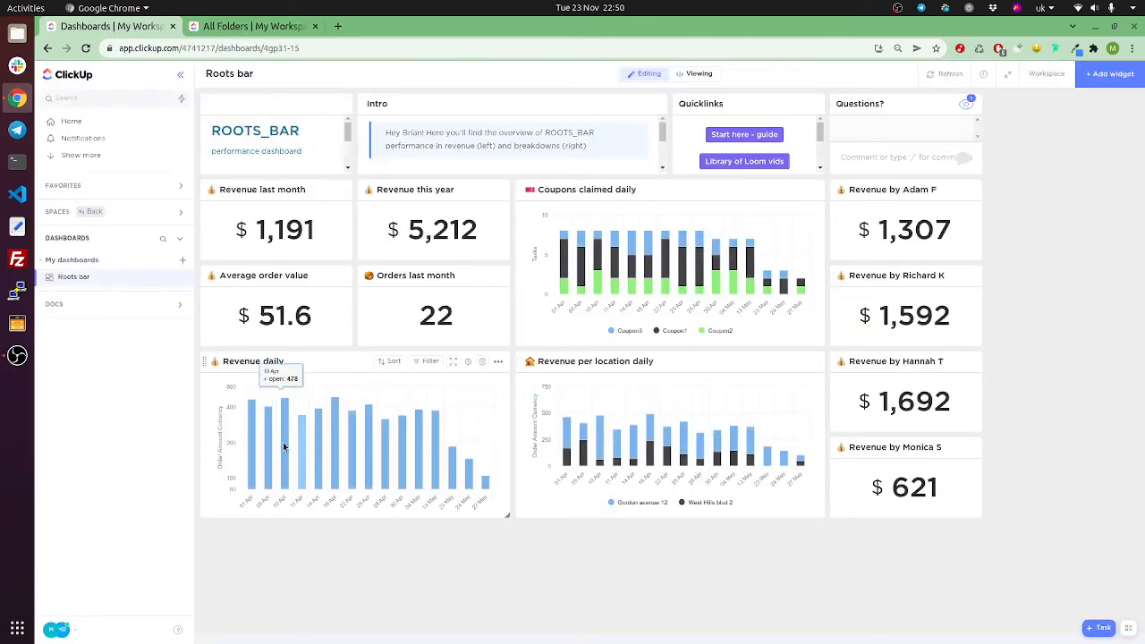
{"action": "left_click", "coordinate": [483, 361]}
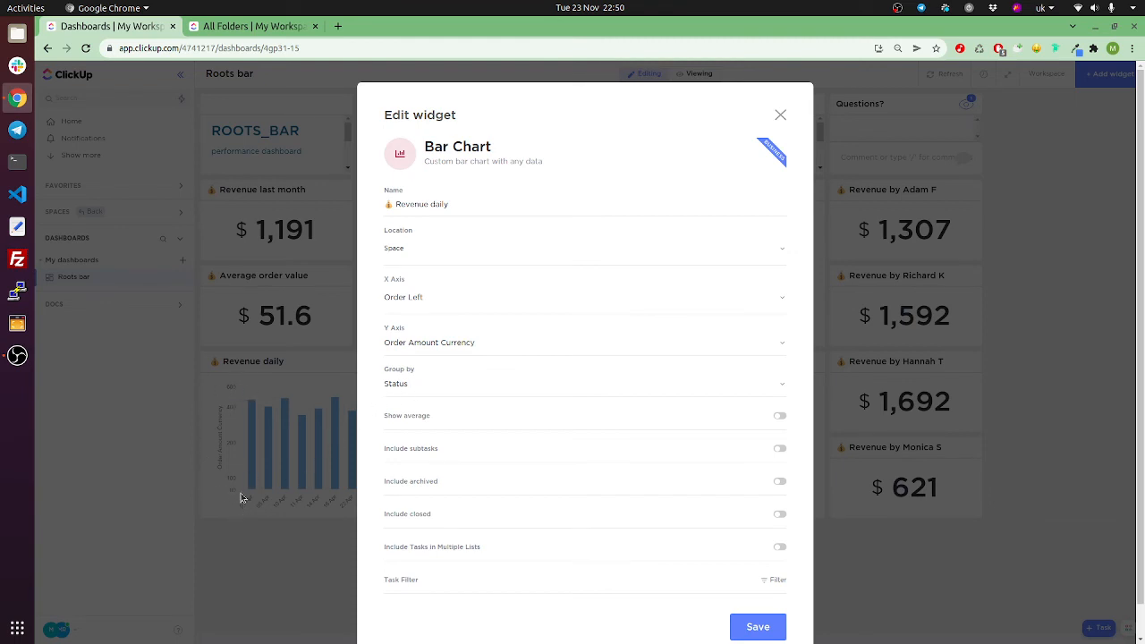
{"action": "left_click", "coordinate": [780, 114]}
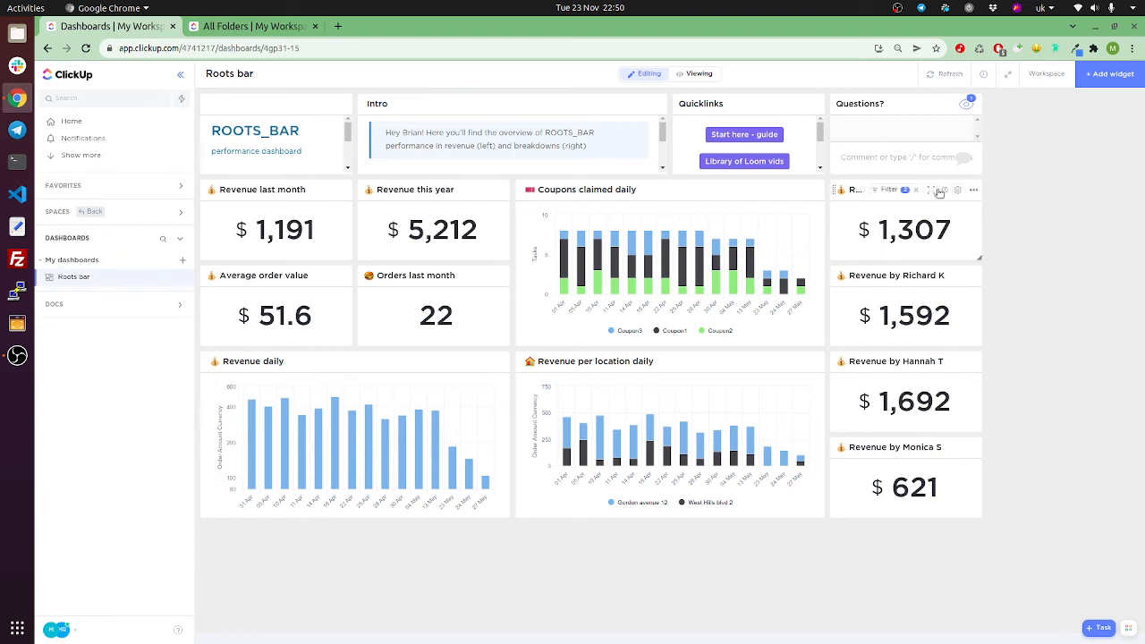
- Review the calculation settings of the first per-waiter revenue widget, checking them against the Waiter and Order Amount columns in the task list
{"action": "left_click", "coordinate": [945, 190]}
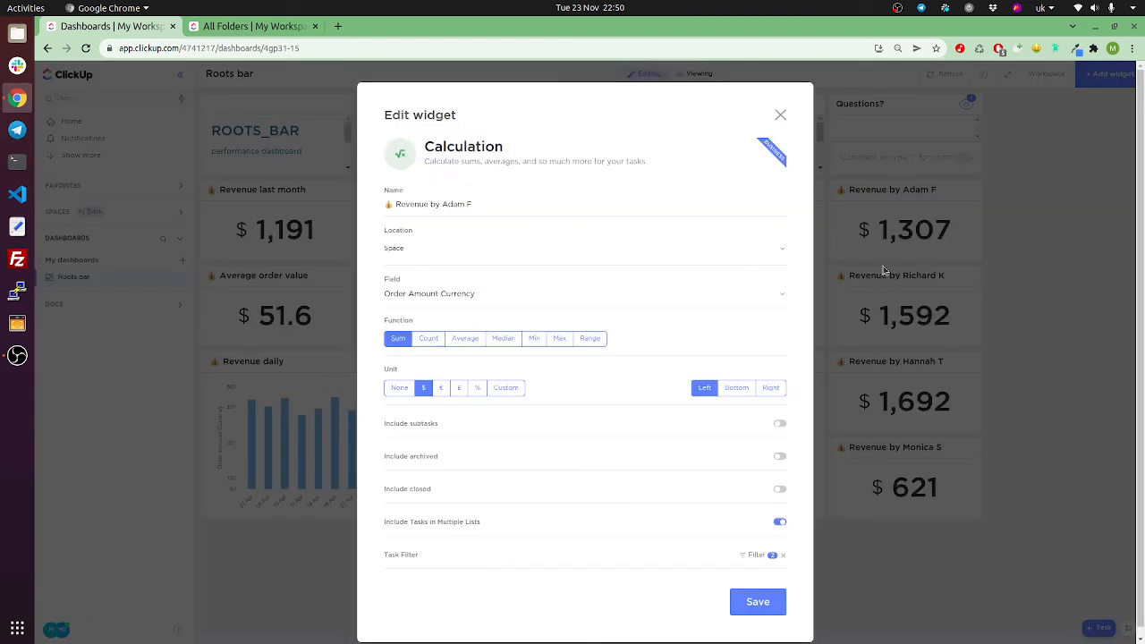
{"action": "left_click", "coordinate": [780, 115]}
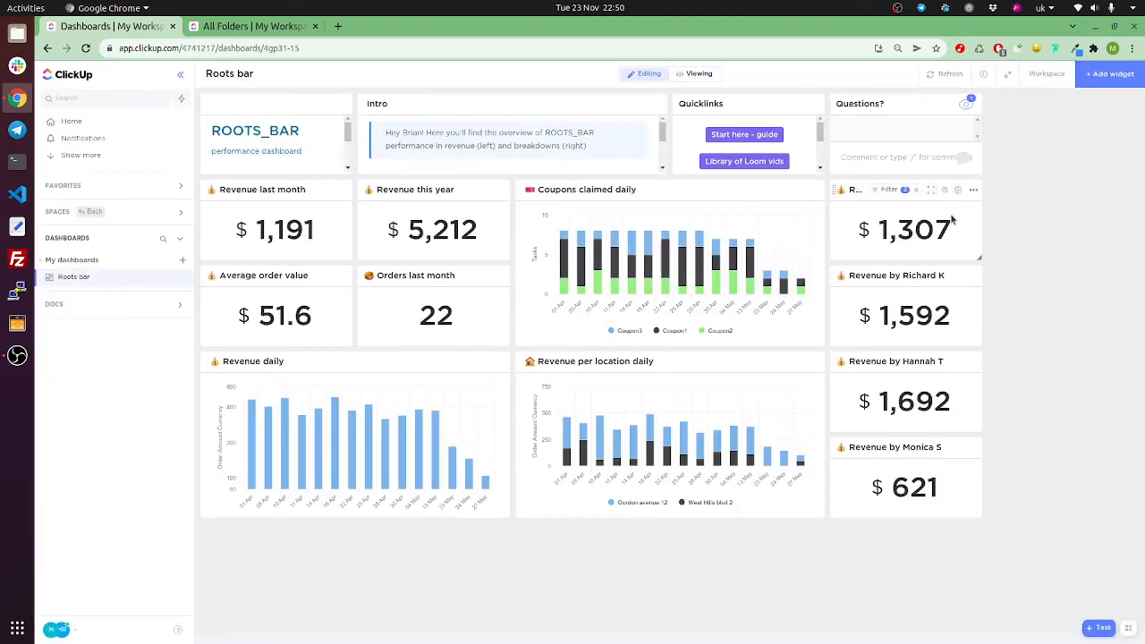
{"action": "left_click", "coordinate": [945, 191]}
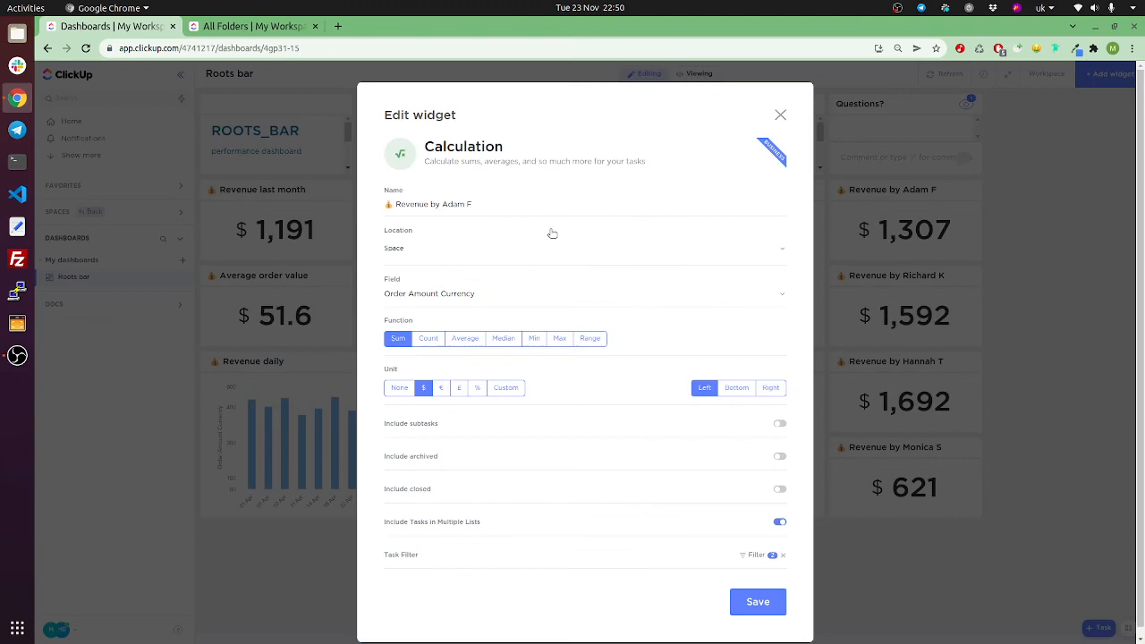
{"action": "left_click", "coordinate": [239, 27]}
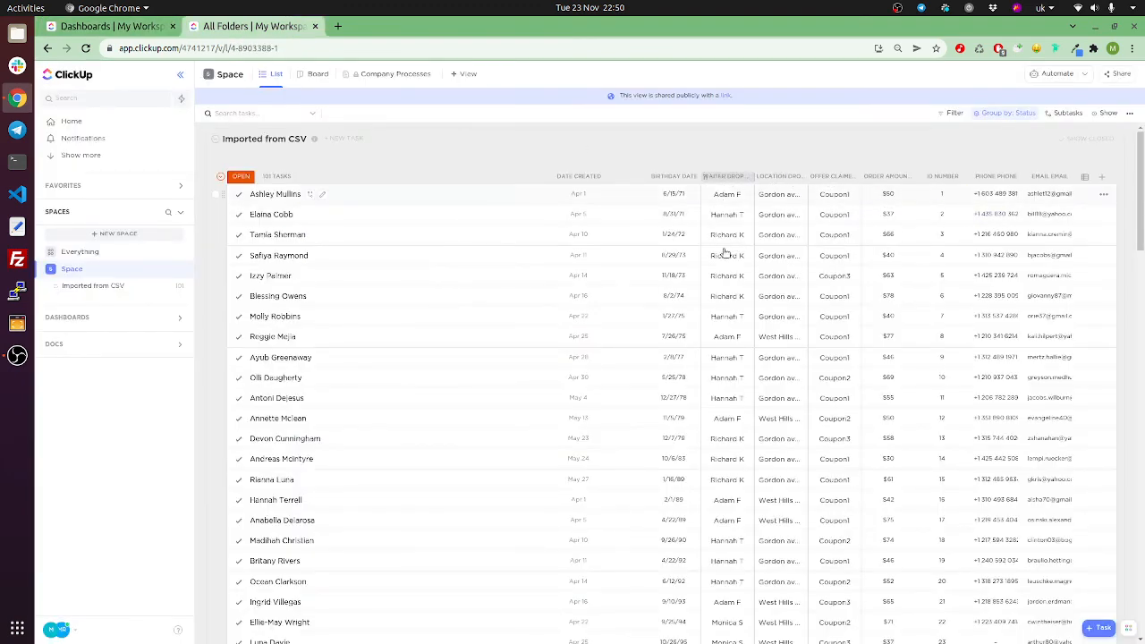
{"action": "left_click", "coordinate": [135, 28]}
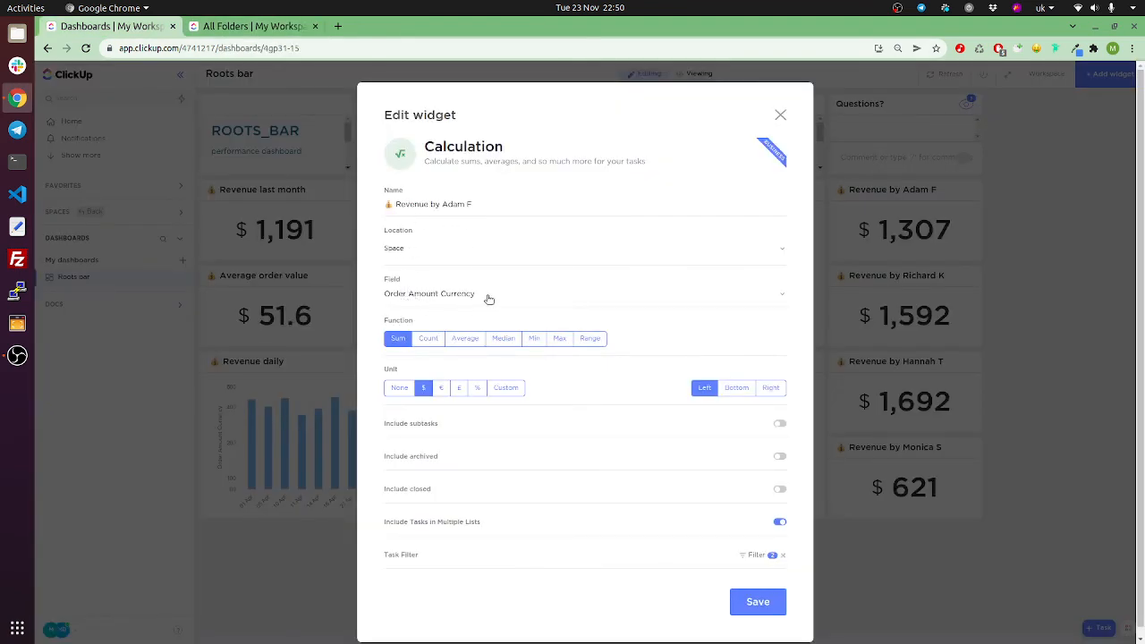
{"action": "left_click", "coordinate": [201, 27]}
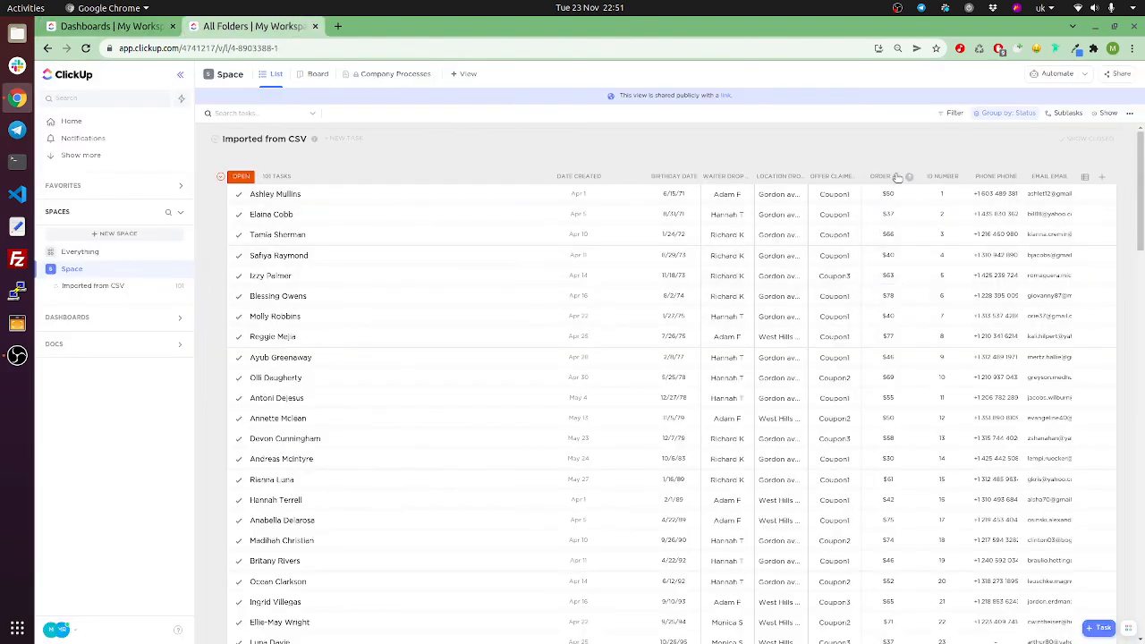
{"action": "left_click", "coordinate": [138, 31]}
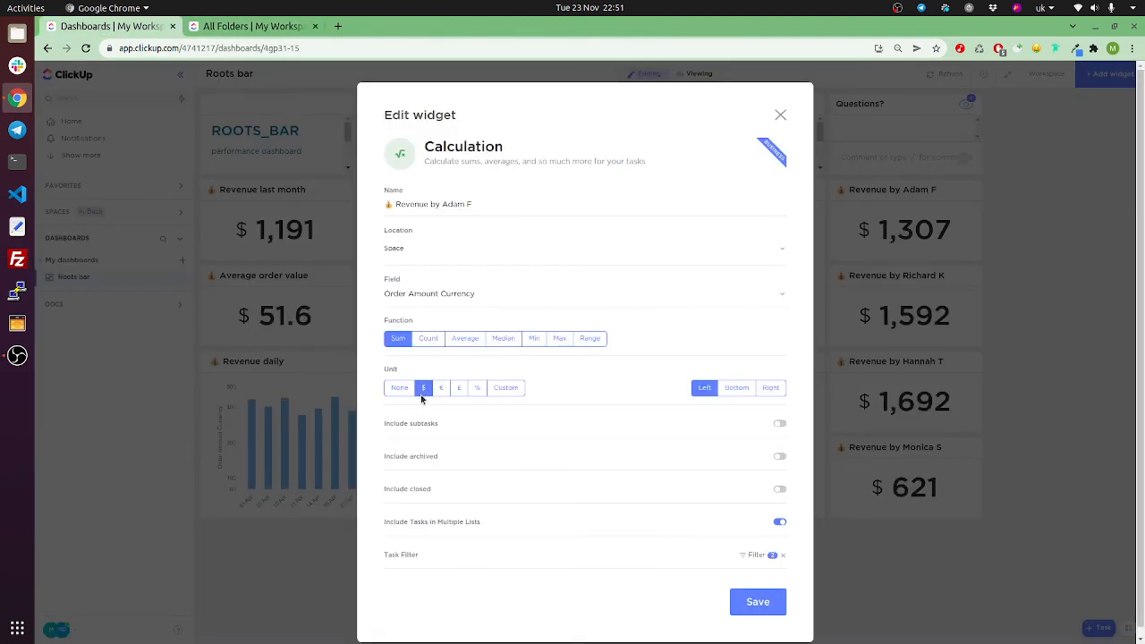
- Examine the waiter and creation date conditions in the first per-waiter revenue widget's task filter, leaving the widget without saving
{"action": "left_click", "coordinate": [751, 556]}
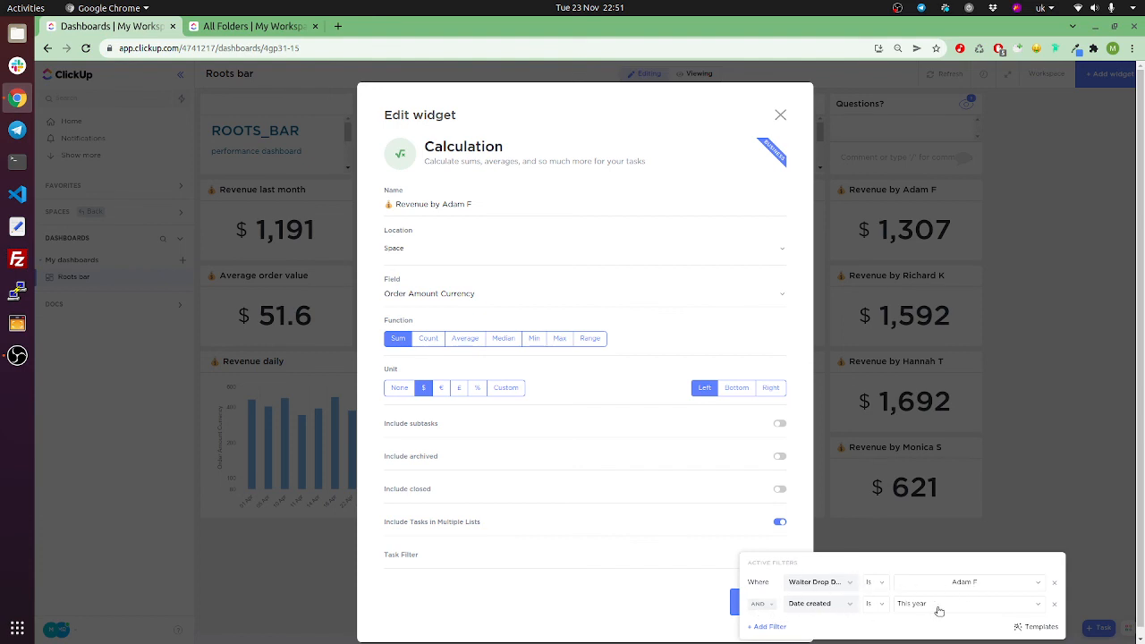
{"action": "left_click", "coordinate": [660, 585]}
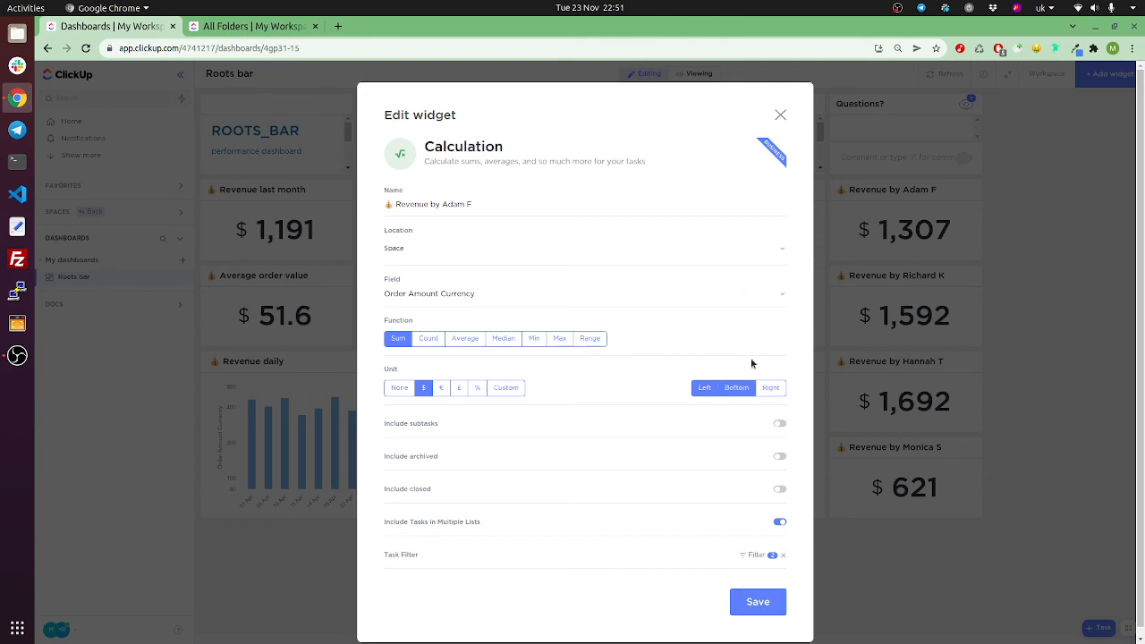
{"action": "left_click", "coordinate": [780, 115]}
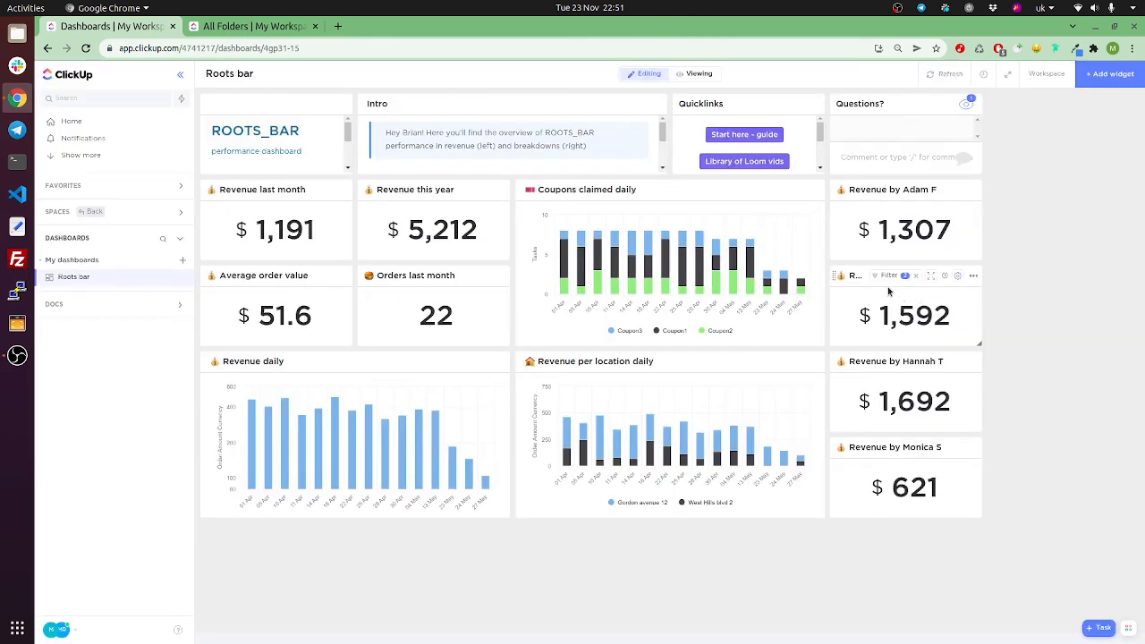